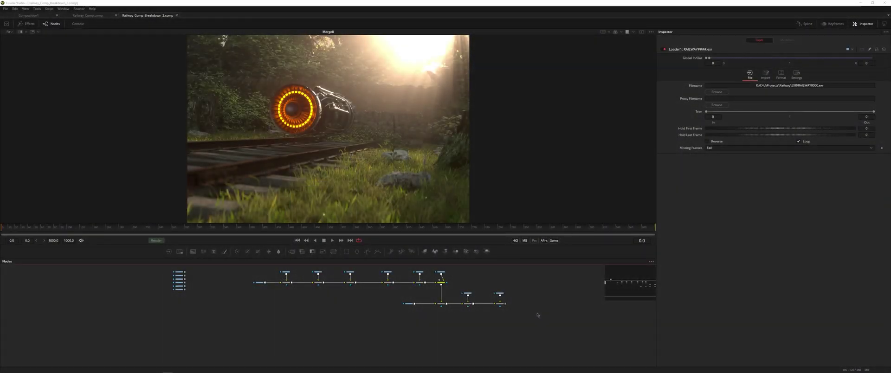
Split the display into two viewers and show the Merge8 composite in the second one
{"action": "scroll", "coordinate": [512, 305], "scroll_direction": "up", "scroll_amount": 5}
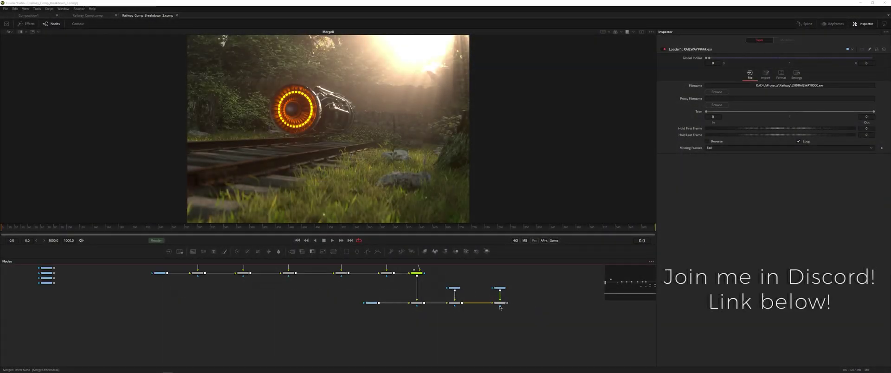
{"action": "left_click", "coordinate": [510, 320]}
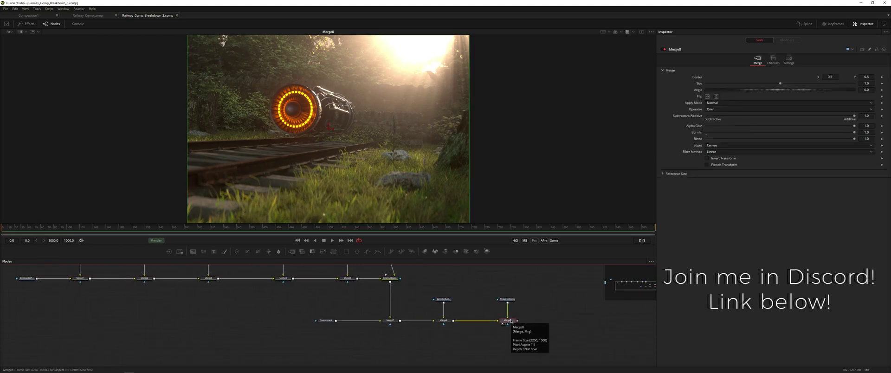
{"action": "left_click_drag", "start_coordinate": [473, 300], "coordinate": [531, 325]}
{"action": "left_click_drag", "start_coordinate": [357, 306], "coordinate": [385, 316]}
{"action": "left_click_drag", "start_coordinate": [138, 276], "coordinate": [496, 301]}
{"action": "left_click_drag", "start_coordinate": [438, 294], "coordinate": [444, 277]}
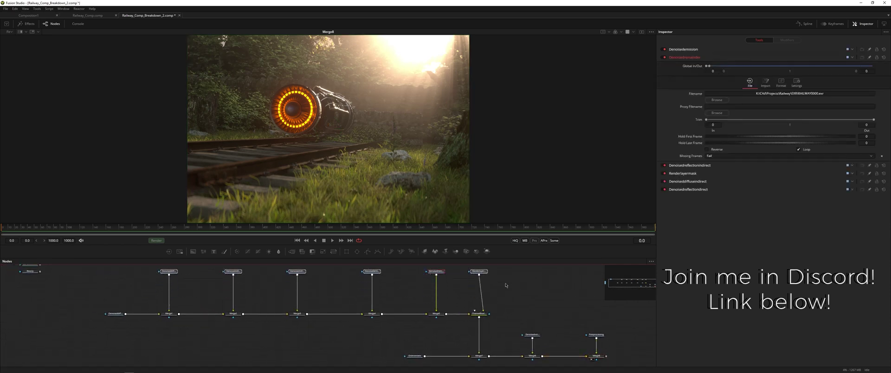
{"action": "left_click", "coordinate": [642, 32]}
{"action": "key", "text": "2"}
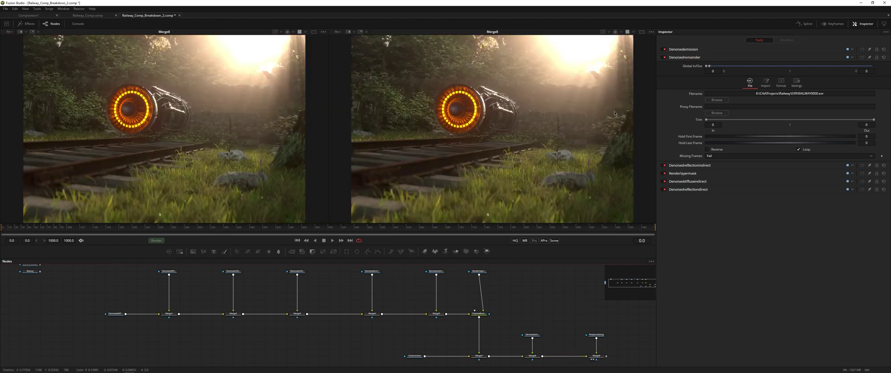
Show the denoised indirect reflection pass in the first viewer and examine it alongside the composite
{"action": "scroll", "coordinate": [295, 283], "scroll_direction": "up", "scroll_amount": 1}
{"action": "left_click", "coordinate": [295, 277]}
{"action": "key", "text": "1"}
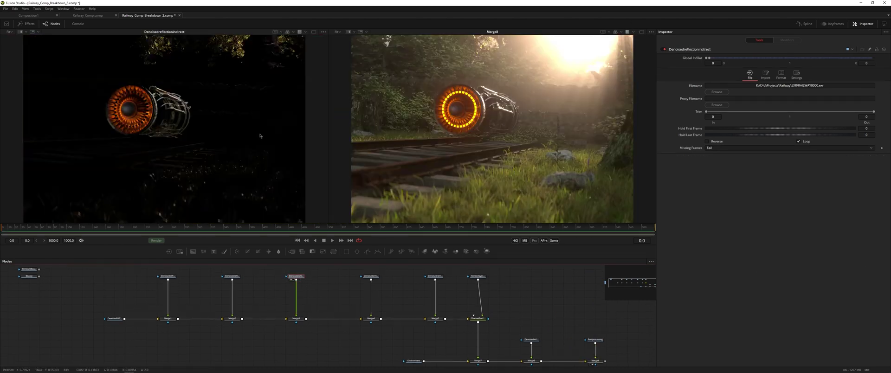
{"action": "scroll", "coordinate": [300, 284], "scroll_direction": "up", "scroll_amount": 3}
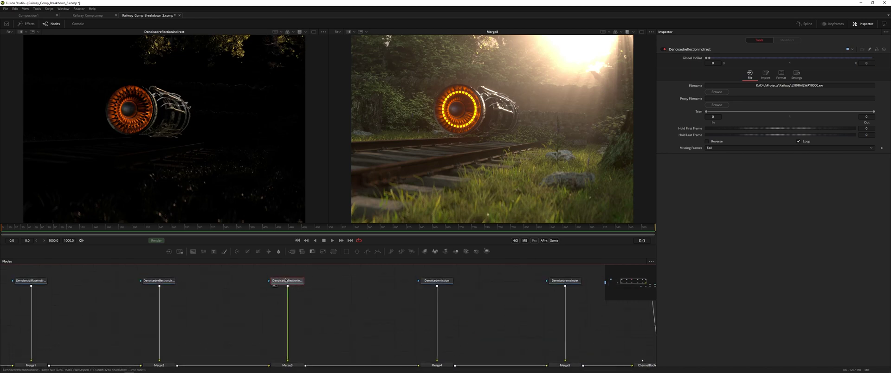
{"action": "left_click_drag", "start_coordinate": [223, 153], "coordinate": [251, 158]}
{"action": "left_click_drag", "start_coordinate": [345, 286], "coordinate": [322, 265]}
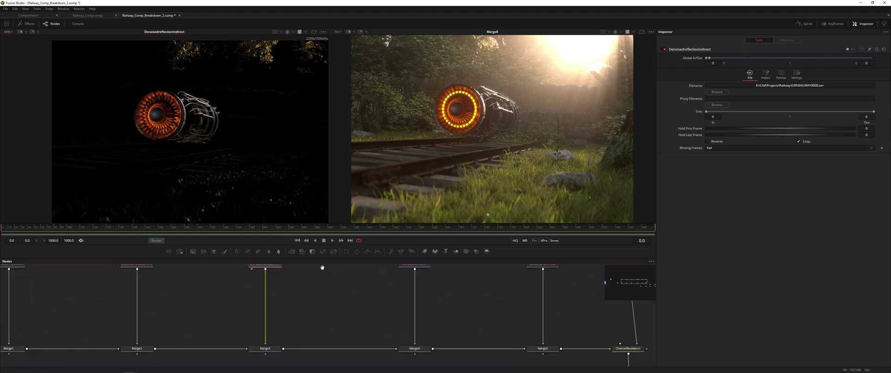
{"action": "scroll", "coordinate": [309, 304], "scroll_direction": "up", "scroll_amount": 2}
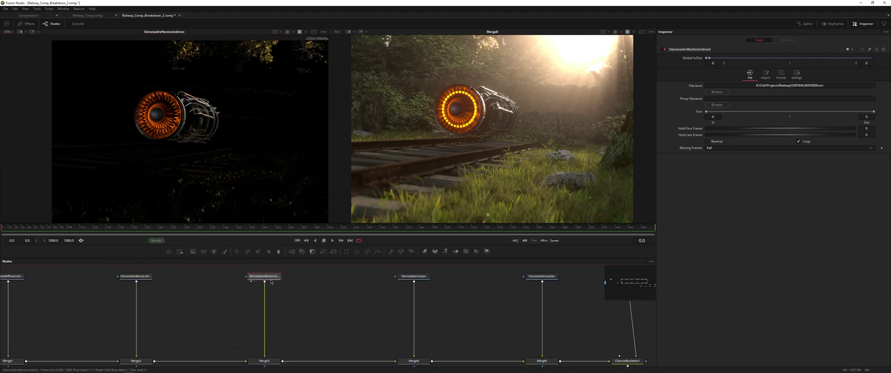
Insert a Color Corrector after the indirect reflection pass, try a gamma of about 1.7 and reset the gamma
{"action": "key", "text": "c"}
{"action": "left_click_drag", "start_coordinate": [273, 290], "coordinate": [274, 319]}
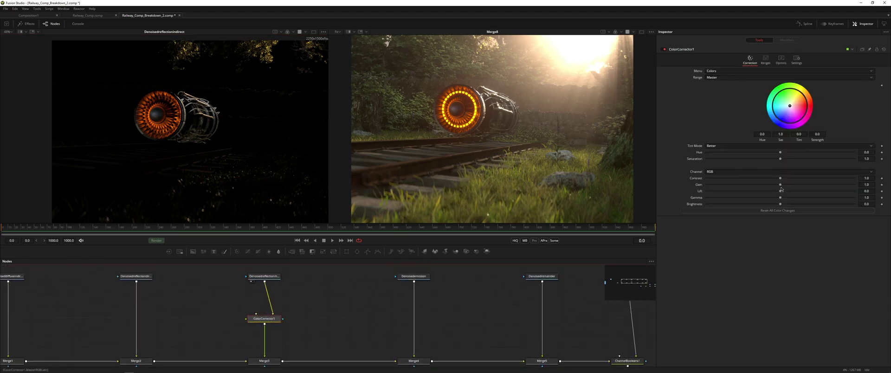
{"action": "left_click_drag", "start_coordinate": [781, 198], "coordinate": [801, 198]}
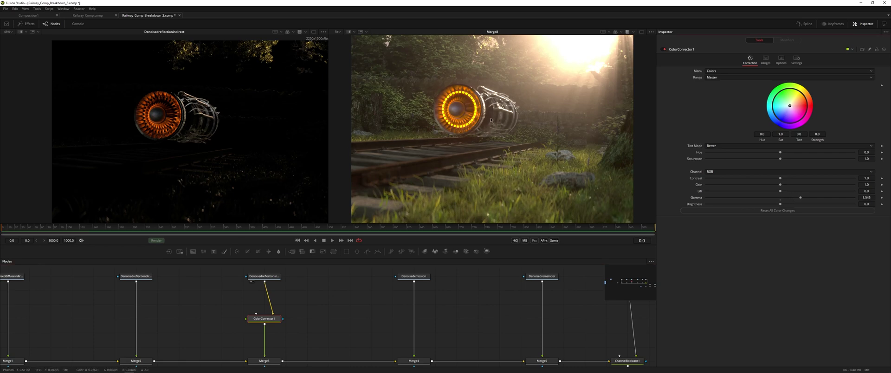
{"action": "left_click_drag", "start_coordinate": [801, 200], "coordinate": [806, 199]}
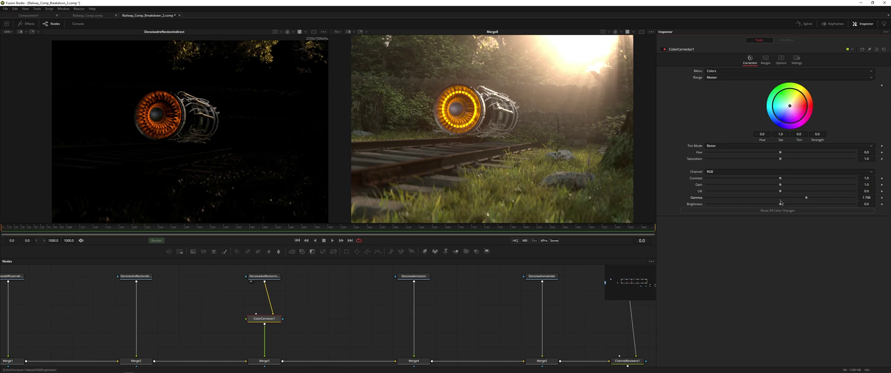
{"action": "left_click", "coordinate": [782, 200]}
Display the denoised emission pass, insert a Color Corrector after it and tint it red with a strength of about 0.18
{"action": "left_click_drag", "start_coordinate": [374, 335], "coordinate": [264, 335]}
{"action": "left_click", "coordinate": [305, 276]}
{"action": "key", "text": "1"}
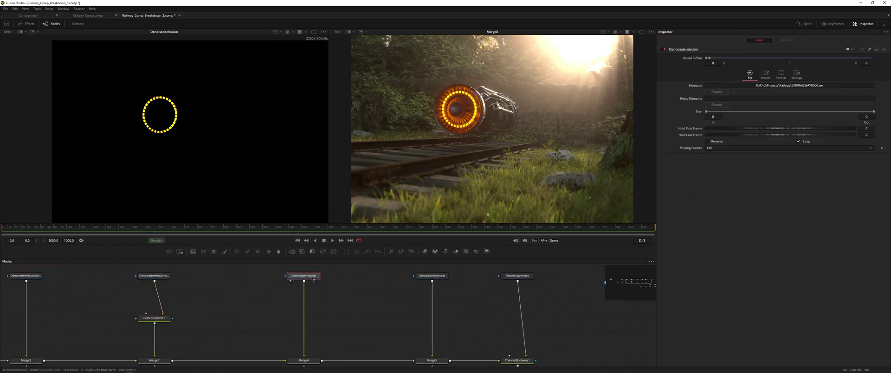
{"action": "key", "text": "c"}
{"action": "left_click_drag", "start_coordinate": [312, 293], "coordinate": [311, 320]}
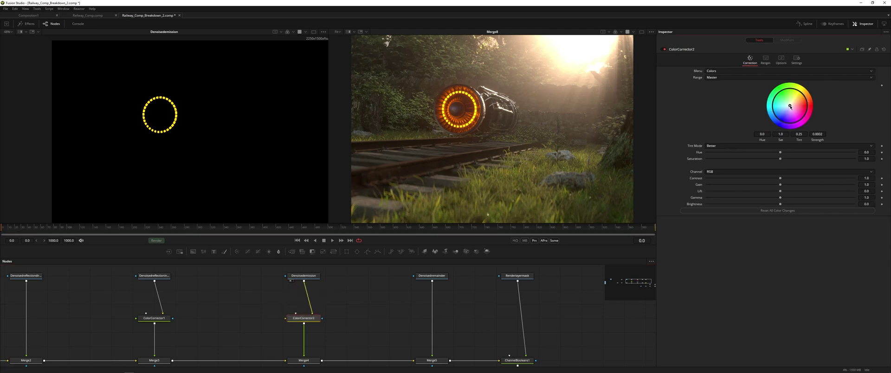
{"action": "left_click_drag", "start_coordinate": [791, 107], "coordinate": [797, 106]}
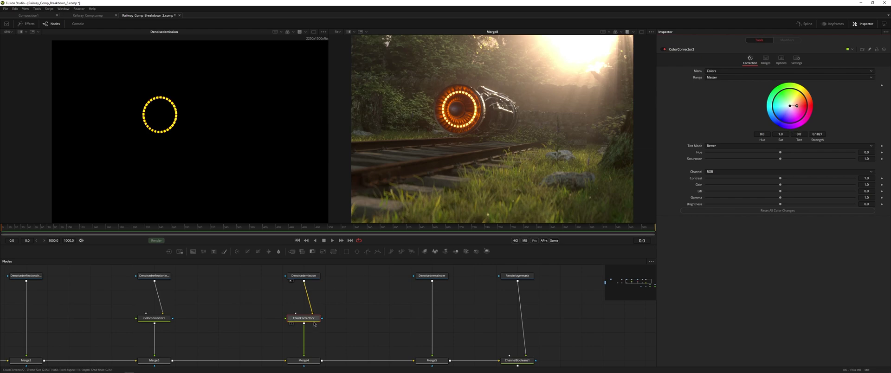
Toggle the emission pass's Color Corrector off and on repeatedly to compare the composite with and without the tint
{"action": "key", "text": "ctrl+p"}
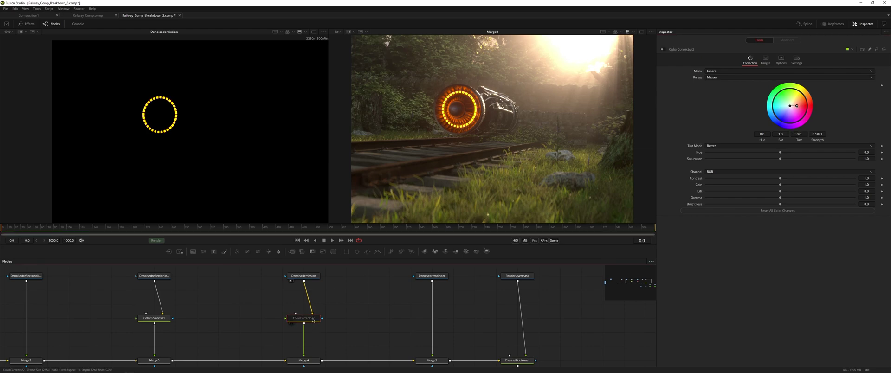
{"action": "key", "text": "ctrl+p"}
{"action": "key", "text": "ctrl+p"}
{"action": "key", "text": "ctrl+p"}
{"action": "key", "text": "ctrl+p"}
{"action": "key", "text": "ctrl+p"}
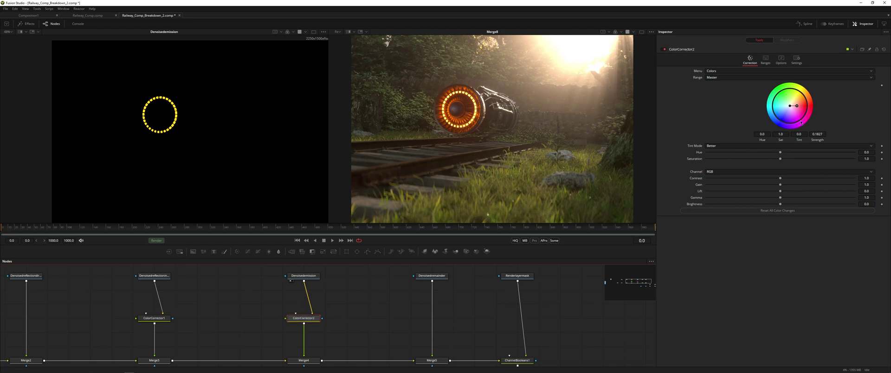
Reset the emission Color Corrector, try a hue of about -0.017 with saturation about 1.33, and reset it again
{"action": "left_click", "coordinate": [884, 49]}
{"action": "mouse_move", "coordinate": [812, 108]}
{"action": "left_mouse_down"}
{"action": "mouse_move", "coordinate": [797, 133]}
{"action": "mouse_move", "coordinate": [817, 118]}
{"action": "mouse_move", "coordinate": [809, 115]}
{"action": "left_mouse_up"}
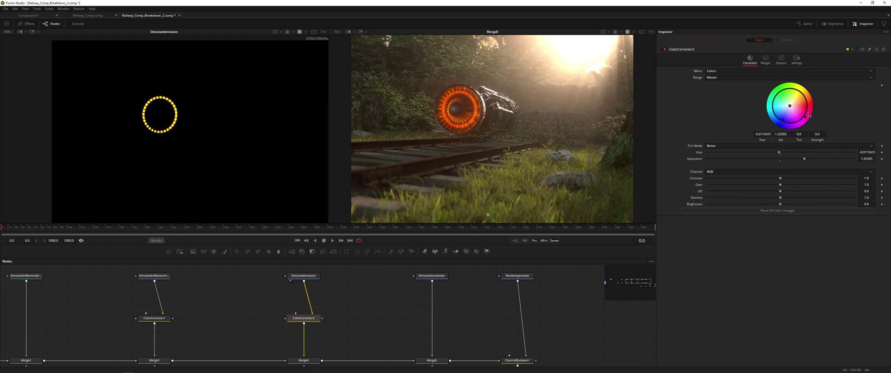
{"action": "left_click", "coordinate": [885, 49]}
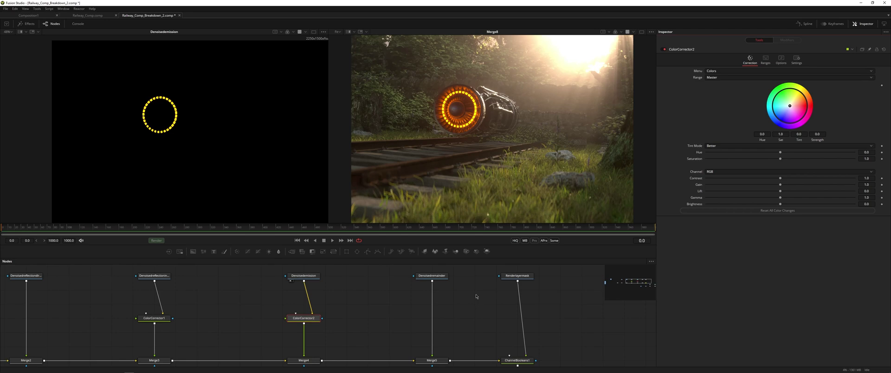
Display the denoised remainder pass, insert a Color Corrector after it and raise its gamma to about 1.34
{"action": "left_click_drag", "start_coordinate": [418, 306], "coordinate": [313, 305]}
{"action": "left_click_drag", "start_coordinate": [326, 276], "coordinate": [246, 180]}
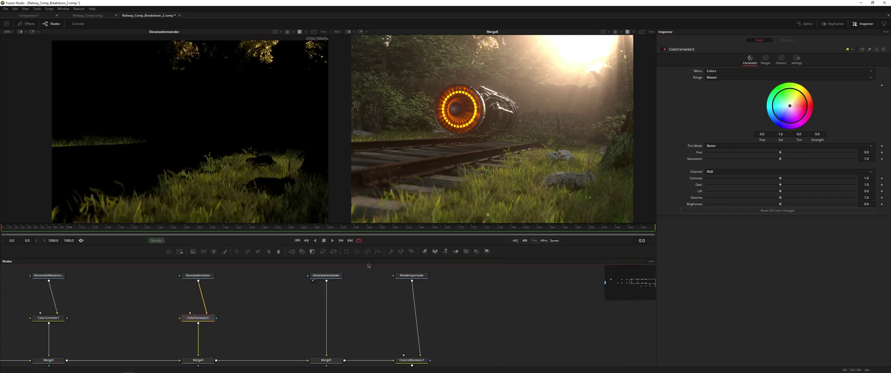
{"action": "left_click_drag", "start_coordinate": [367, 279], "coordinate": [315, 294]}
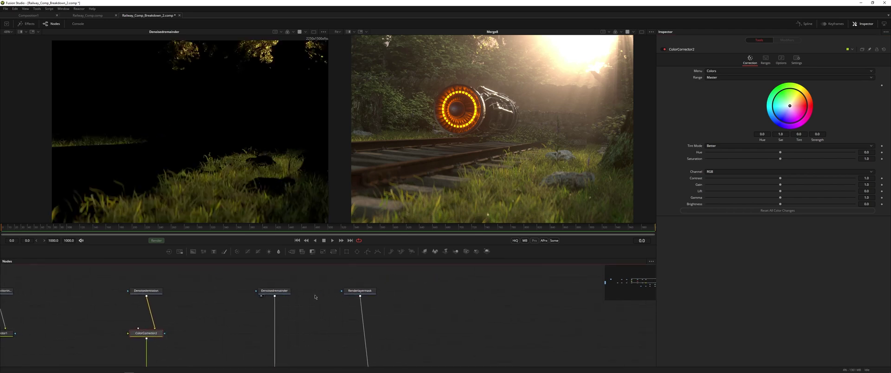
{"action": "left_click", "coordinate": [275, 291]}
{"action": "key", "text": "c"}
{"action": "left_click_drag", "start_coordinate": [276, 305], "coordinate": [277, 332]}
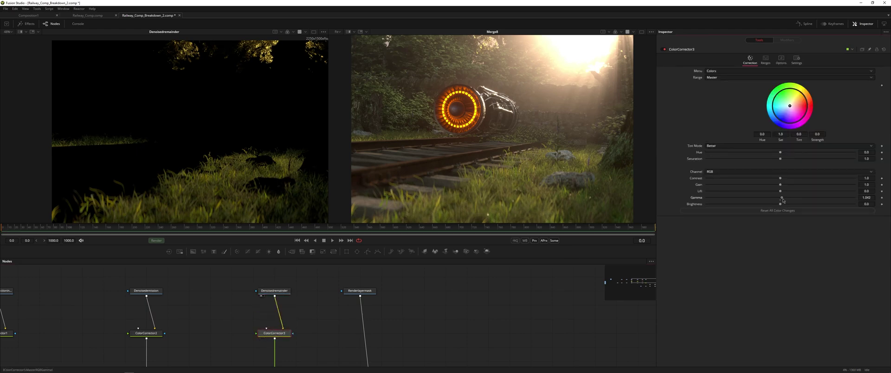
{"action": "left_click_drag", "start_coordinate": [780, 198], "coordinate": [792, 199]}
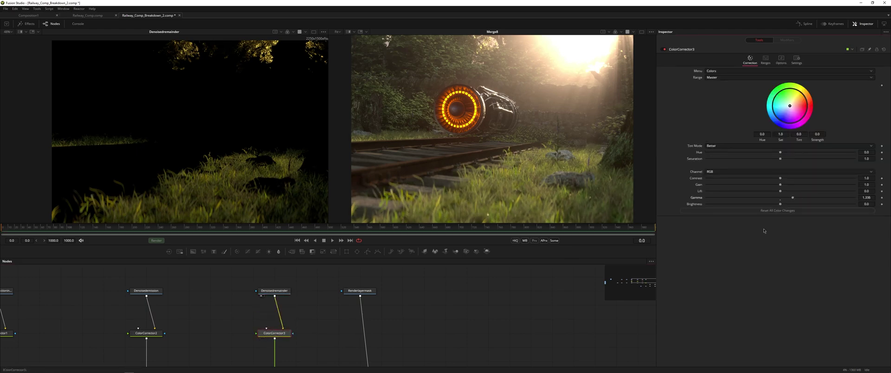
Tint the remainder pass toward cyan with a strength of about 0.21 and inspect the grass in the composite
{"action": "left_click", "coordinate": [789, 106]}
{"action": "left_click_drag", "start_coordinate": [789, 107], "coordinate": [783, 107]}
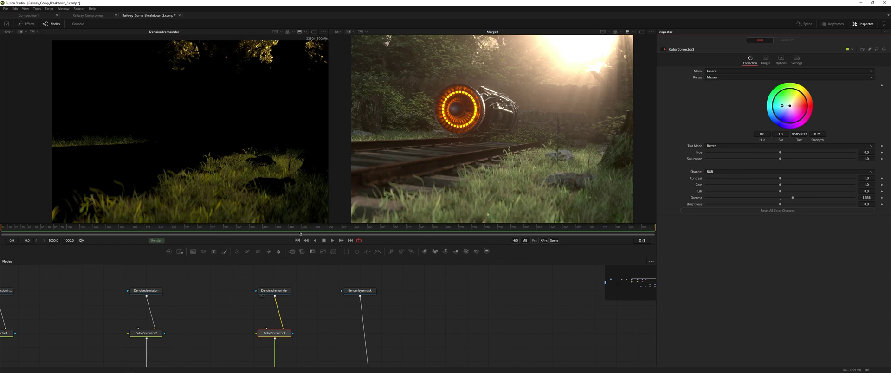
{"action": "left_click_drag", "start_coordinate": [483, 215], "coordinate": [479, 191]}
Delete the Color Correctors from the indirect reflection, emission and remainder passes
{"action": "left_click_drag", "start_coordinate": [293, 327], "coordinate": [32, 326]}
{"action": "key", "text": "Delete"}
Review the volume and postprocessing branches, and show the Zdepth pass in the first viewer
{"action": "scroll", "coordinate": [278, 320], "scroll_direction": "down", "scroll_amount": 3}
{"action": "left_click_drag", "start_coordinate": [278, 321], "coordinate": [284, 287]}
{"action": "left_click_drag", "start_coordinate": [335, 319], "coordinate": [321, 292]}
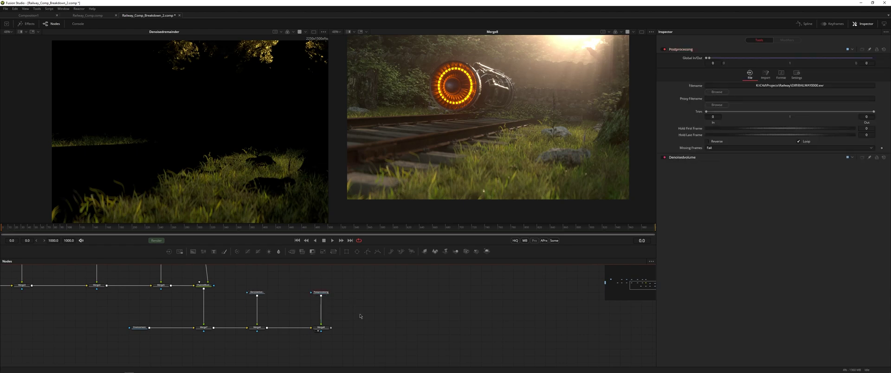
{"action": "left_click_drag", "start_coordinate": [229, 322], "coordinate": [442, 365]}
{"action": "left_click_drag", "start_coordinate": [213, 287], "coordinate": [244, 307]}
{"action": "scroll", "coordinate": [175, 327], "scroll_direction": "up", "scroll_amount": 3}
{"action": "left_click_drag", "start_coordinate": [166, 334], "coordinate": [271, 212]}
{"action": "key", "text": "1"}
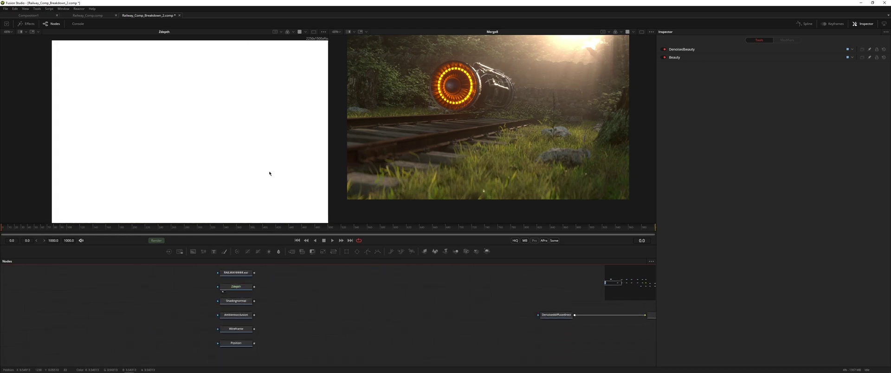
Show the Position pass in the first viewer
{"action": "left_click_drag", "start_coordinate": [242, 303], "coordinate": [165, 125]}
{"action": "left_click", "coordinate": [236, 343]}
{"action": "key", "text": "1"}
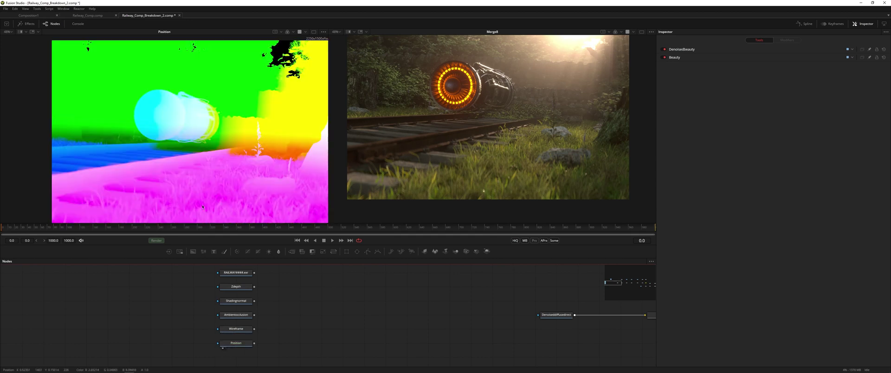
Move the Position loader out of the unused passes to the free space beside the Postprocessing node
{"action": "left_click_drag", "start_coordinate": [242, 345], "coordinate": [288, 338]}
{"action": "scroll", "coordinate": [315, 329], "scroll_direction": "down", "scroll_amount": 6}
{"action": "scroll", "coordinate": [371, 319], "scroll_direction": "up", "scroll_amount": 4}
{"action": "left_click_drag", "start_coordinate": [365, 281], "coordinate": [370, 320]}
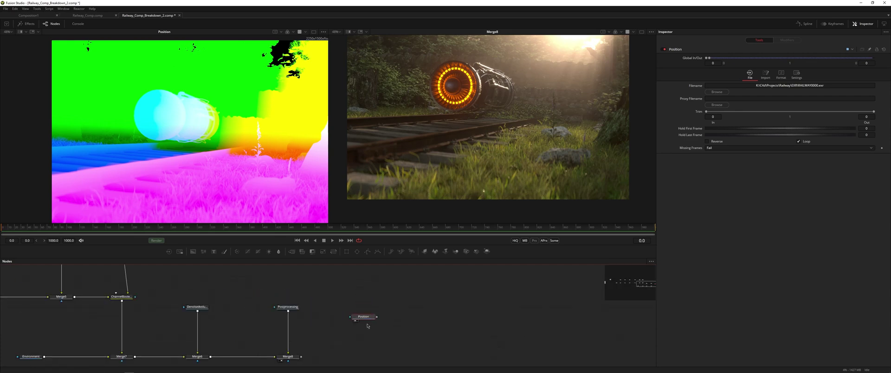
{"action": "scroll", "coordinate": [370, 321], "scroll_direction": "up", "scroll_amount": 4}
{"action": "left_click_drag", "start_coordinate": [362, 313], "coordinate": [361, 293]}
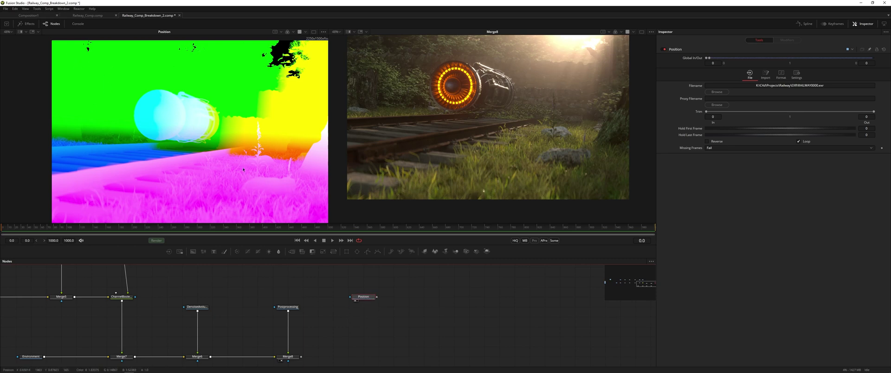
{"action": "mouse_move", "coordinate": [373, 297]}
{"action": "left_mouse_down"}
{"action": "mouse_move", "coordinate": [358, 298]}
{"action": "mouse_move", "coordinate": [372, 307]}
{"action": "mouse_move", "coordinate": [376, 289]}
{"action": "left_mouse_up"}
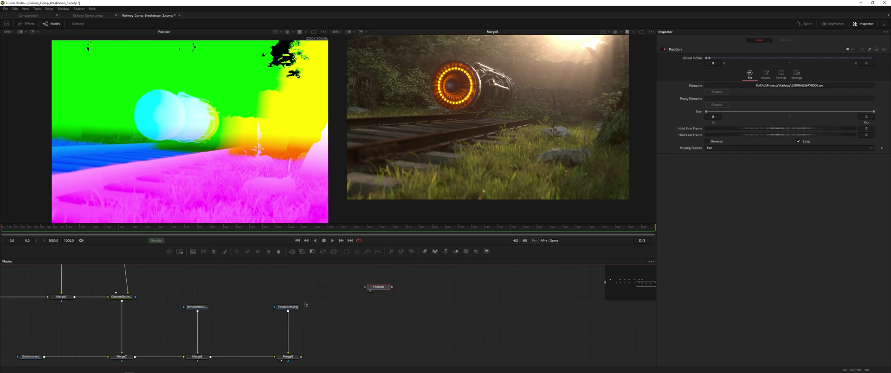
Add a Volume Mask node after the Position loader and space the two nodes apart
{"action": "left_click_drag", "start_coordinate": [382, 292], "coordinate": [366, 297]}
{"action": "key", "text": "shift+space"}
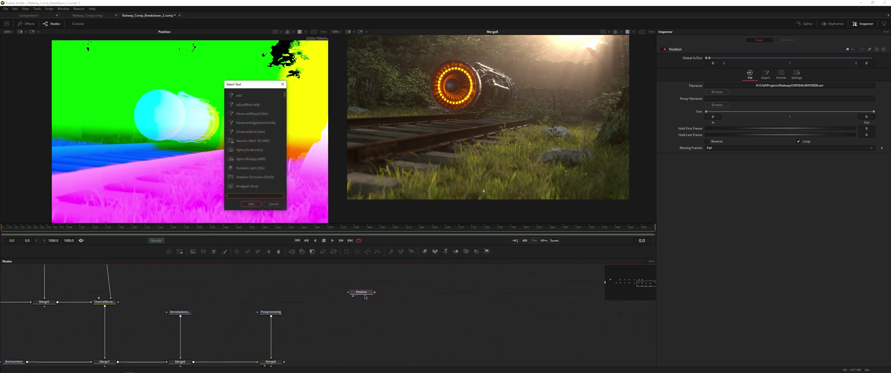
{"action": "type", "text": "vol"}
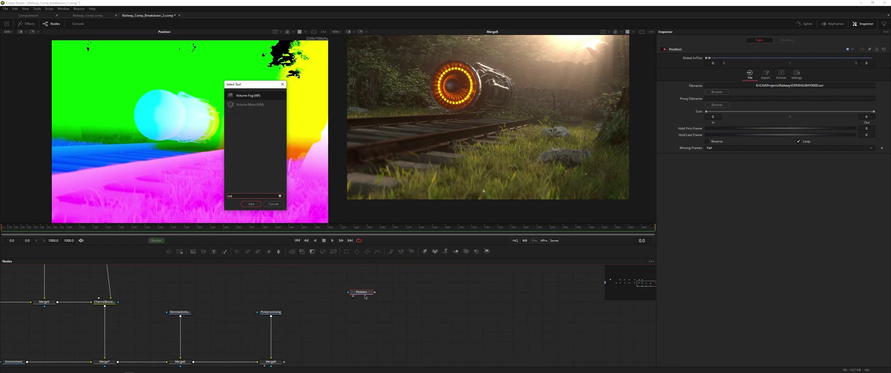
{"action": "key", "text": "Down"}
{"action": "key", "text": "Return"}
{"action": "left_click_drag", "start_coordinate": [366, 297], "coordinate": [350, 295]}
{"action": "left_click", "coordinate": [350, 296]}
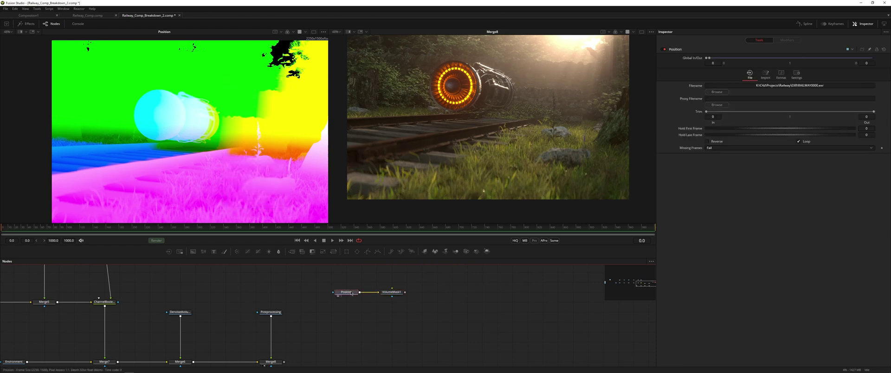
Assign Position.R, Position.G and Position.B to the Position loader's X, Y and Z Position channels
{"action": "left_click", "coordinate": [781, 76]}
{"action": "left_click", "coordinate": [765, 74]}
{"action": "left_click", "coordinate": [782, 74]}
{"action": "left_click", "coordinate": [663, 95]}
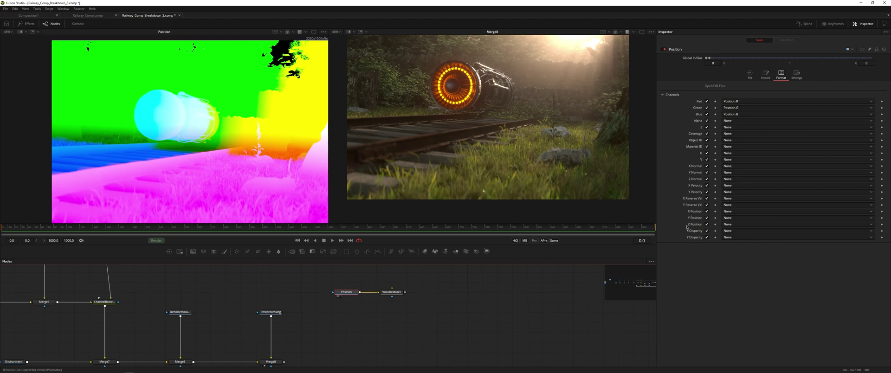
{"action": "left_click", "coordinate": [740, 212]}
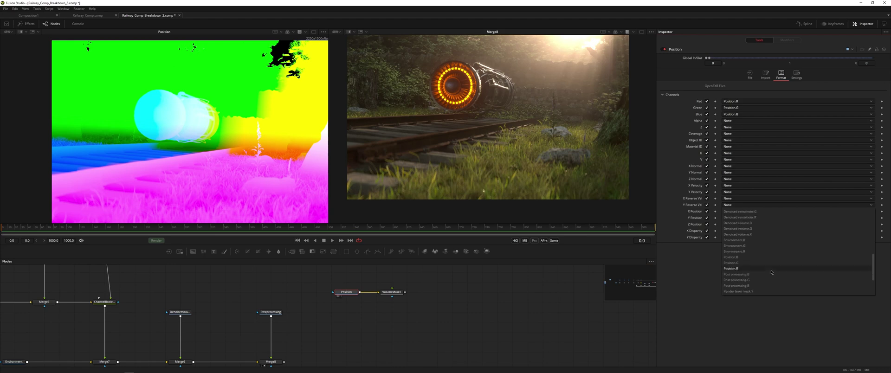
{"action": "left_click", "coordinate": [745, 269]}
{"action": "left_click", "coordinate": [743, 218]}
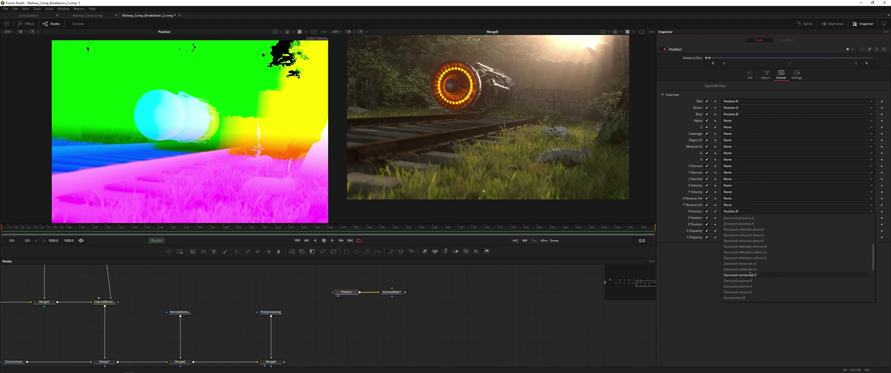
{"action": "left_click", "coordinate": [742, 270]}
{"action": "left_click", "coordinate": [743, 224]}
{"action": "scroll", "coordinate": [746, 280], "scroll_direction": "up", "scroll_amount": 1}
{"action": "left_click", "coordinate": [733, 287]}
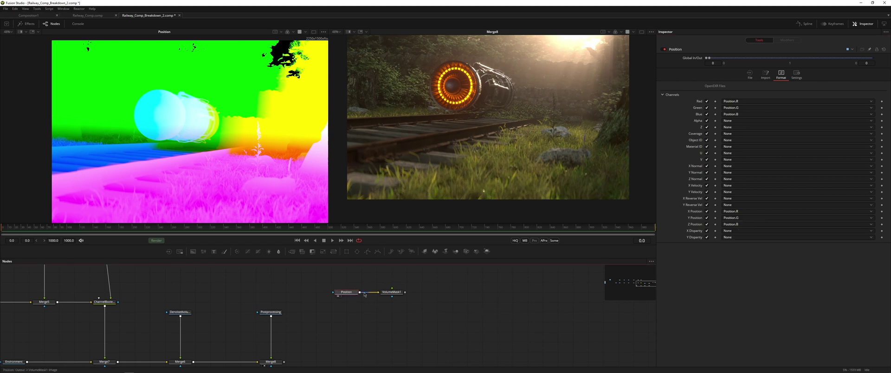
Show the Volume Mask node in the first viewer and switch to a single-viewer layout
{"action": "left_click", "coordinate": [391, 291]}
{"action": "key", "text": "1"}
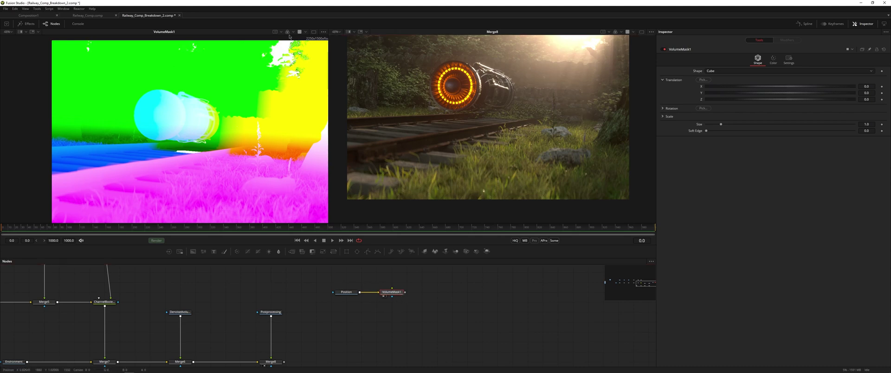
{"action": "left_click", "coordinate": [313, 31]}
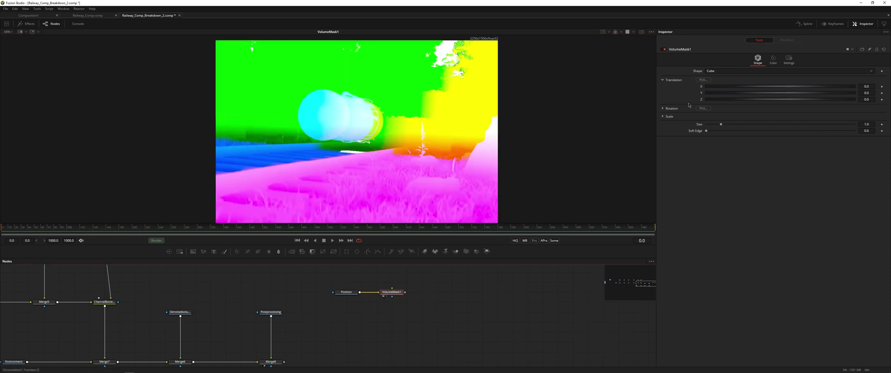
Pick the Volume Mask's translation from the front of the engine in the image and set its shape to Sphere
{"action": "left_click_drag", "start_coordinate": [703, 80], "coordinate": [312, 115]}
{"action": "left_click", "coordinate": [726, 71]}
{"action": "left_click", "coordinate": [727, 78]}
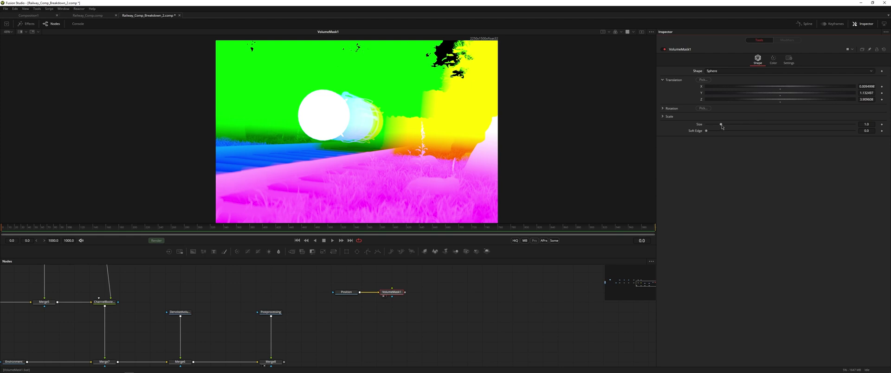
Reduce the Volume Mask's size to 0.7 and enable Mask Only
{"action": "left_click_drag", "start_coordinate": [722, 126], "coordinate": [718, 127]}
{"action": "left_click", "coordinate": [773, 60]}
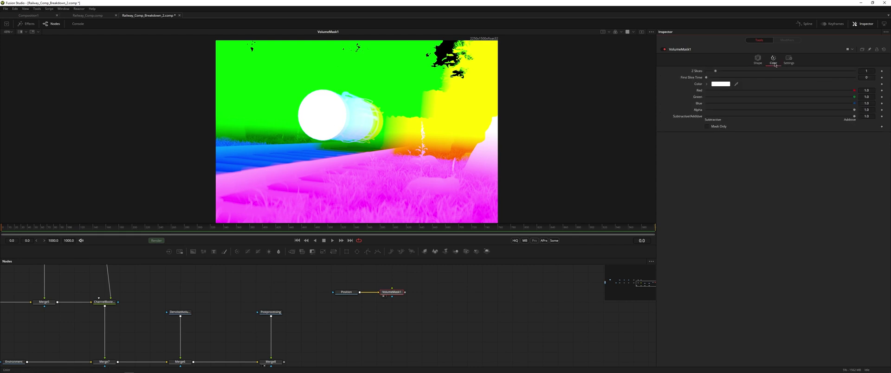
{"action": "left_click", "coordinate": [707, 127]}
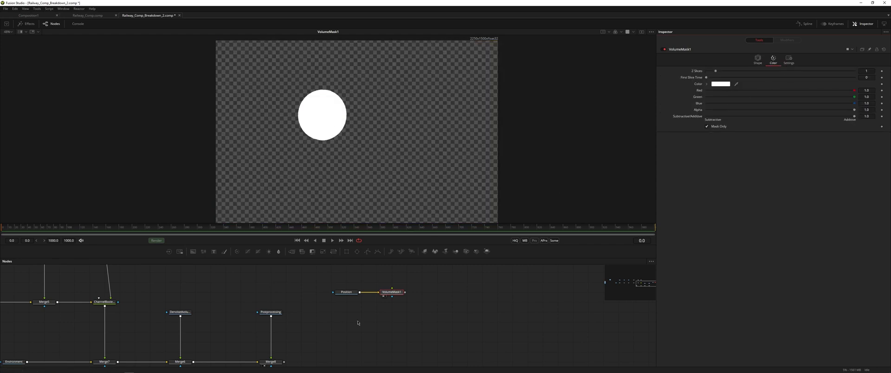
Move the Position and Volume Mask nodes along the node tree to just above the Denoisedreflectionindirect pass
{"action": "left_click_drag", "start_coordinate": [338, 322], "coordinate": [366, 328]}
{"action": "left_click_drag", "start_coordinate": [342, 291], "coordinate": [285, 288]}
{"action": "left_click_drag", "start_coordinate": [310, 290], "coordinate": [478, 326]}
{"action": "left_click_drag", "start_coordinate": [406, 322], "coordinate": [74, 271]}
{"action": "left_click_drag", "start_coordinate": [133, 297], "coordinate": [300, 320]}
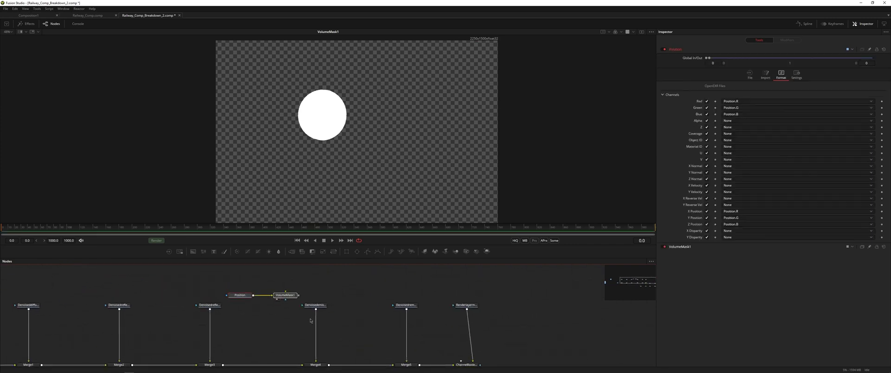
{"action": "left_click_drag", "start_coordinate": [245, 297], "coordinate": [201, 278]}
View the Denoisedreflectionindirect pass, add a Color Corrector after it, and connect the Volume Mask to its effect mask
{"action": "left_click", "coordinate": [235, 307]}
{"action": "left_click", "coordinate": [202, 309]}
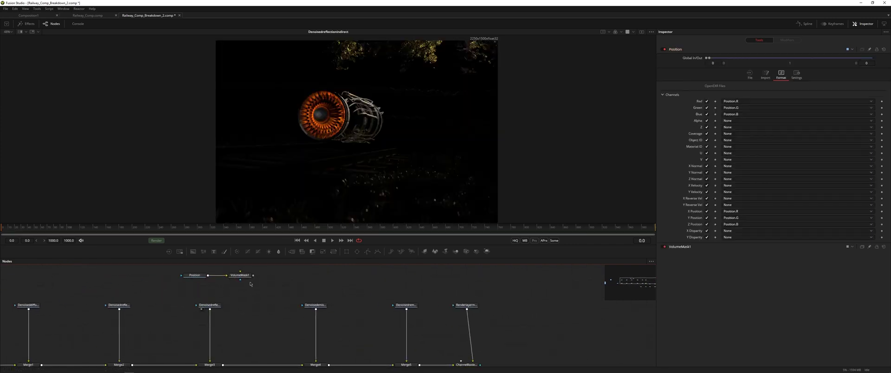
{"action": "left_click", "coordinate": [210, 306]}
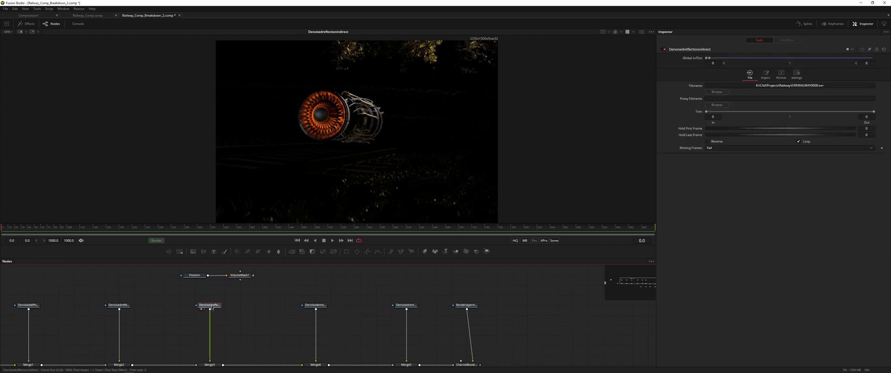
{"action": "left_click", "coordinate": [237, 252]}
{"action": "left_click_drag", "start_coordinate": [211, 317], "coordinate": [212, 335]}
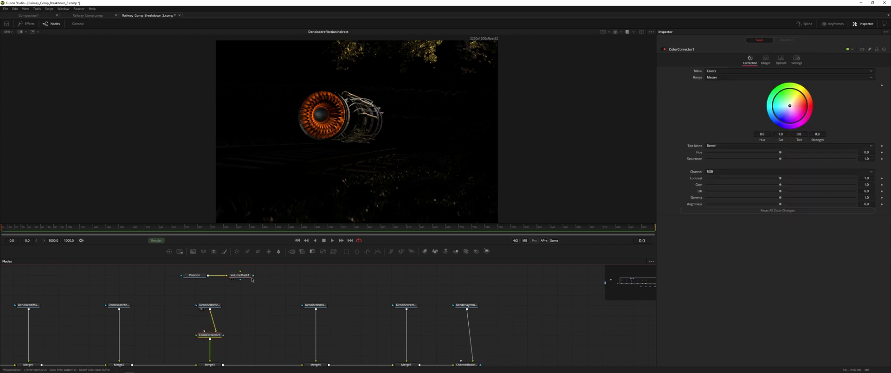
{"action": "left_click_drag", "start_coordinate": [252, 278], "coordinate": [224, 336]}
View the Color Corrector and raise its gamma to 1.343 and its saturation to 1.367
{"action": "left_click", "coordinate": [796, 59]}
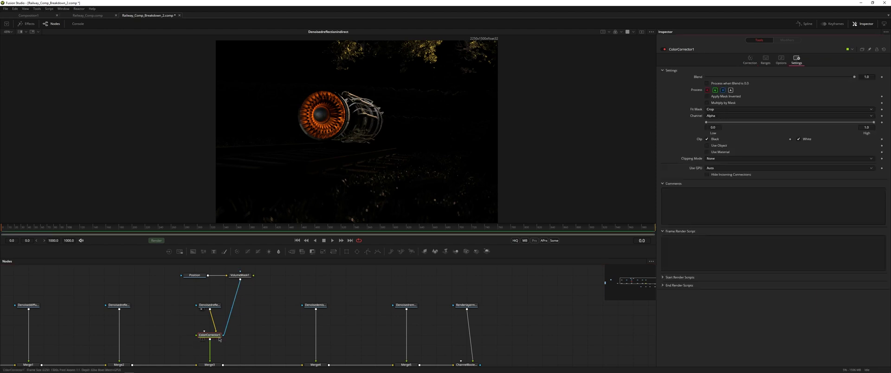
{"action": "left_click_drag", "start_coordinate": [465, 350], "coordinate": [415, 329]}
{"action": "left_click_drag", "start_coordinate": [272, 315], "coordinate": [317, 311]}
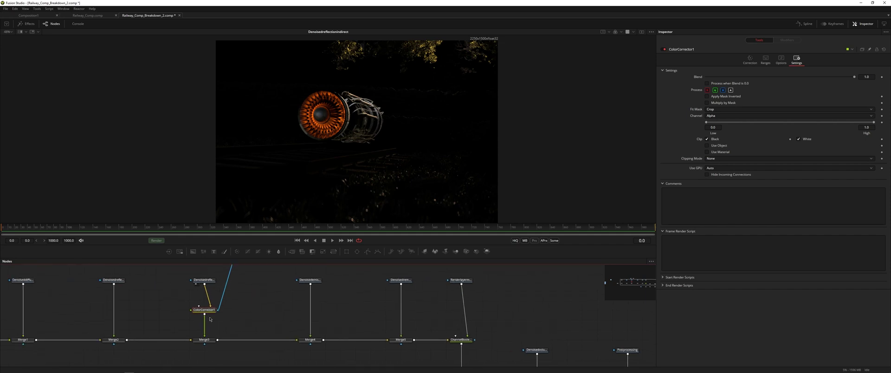
{"action": "key", "text": "1"}
{"action": "left_click", "coordinate": [750, 59]}
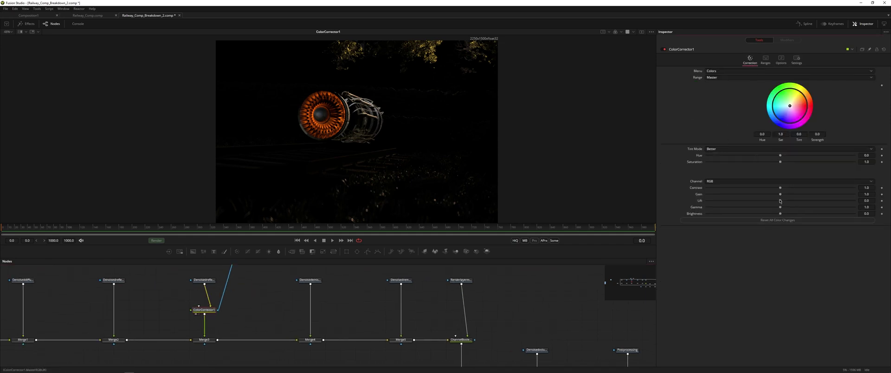
{"action": "left_click_drag", "start_coordinate": [781, 207], "coordinate": [793, 207]}
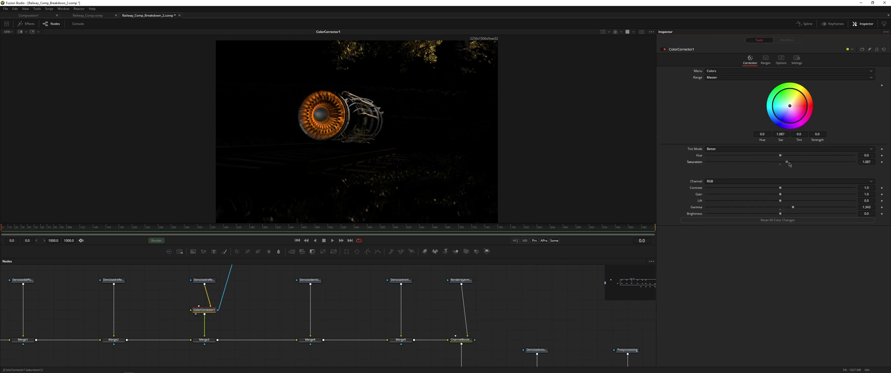
{"action": "left_click_drag", "start_coordinate": [791, 164], "coordinate": [810, 163]}
Show the Merge8 composite in the viewer and compare it with the Color Corrector bypassed and active
{"action": "left_click_drag", "start_coordinate": [504, 346], "coordinate": [285, 277]}
{"action": "left_click_drag", "start_coordinate": [407, 331], "coordinate": [418, 142]}
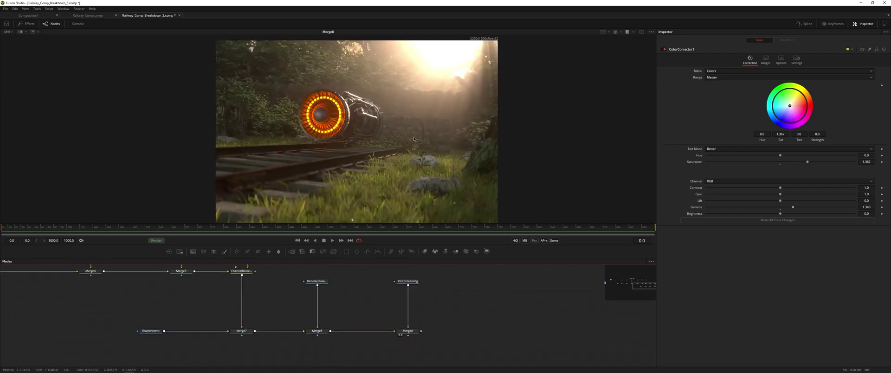
{"action": "left_click_drag", "start_coordinate": [265, 299], "coordinate": [508, 360]}
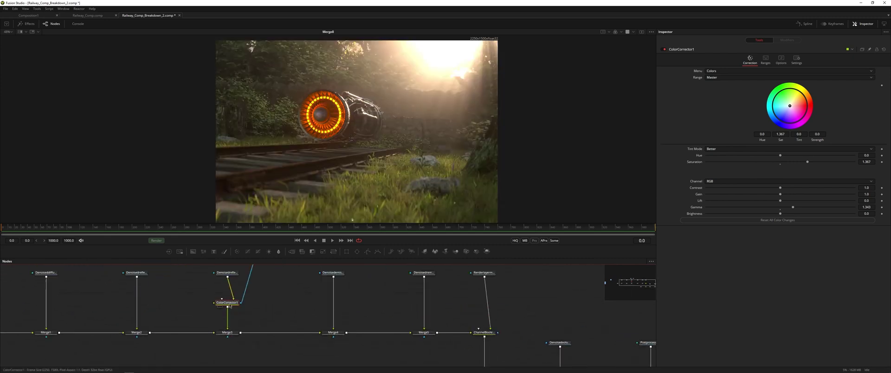
{"action": "key", "text": "ctrl+p"}
{"action": "key", "text": "ctrl+p"}
{"action": "key", "text": "ctrl+p"}
{"action": "key", "text": "ctrl+p"}
View the Volume Mask and set its Soft Edge to 0.295
{"action": "left_click_drag", "start_coordinate": [293, 287], "coordinate": [316, 328]}
{"action": "left_click_drag", "start_coordinate": [315, 138], "coordinate": [317, 138]}
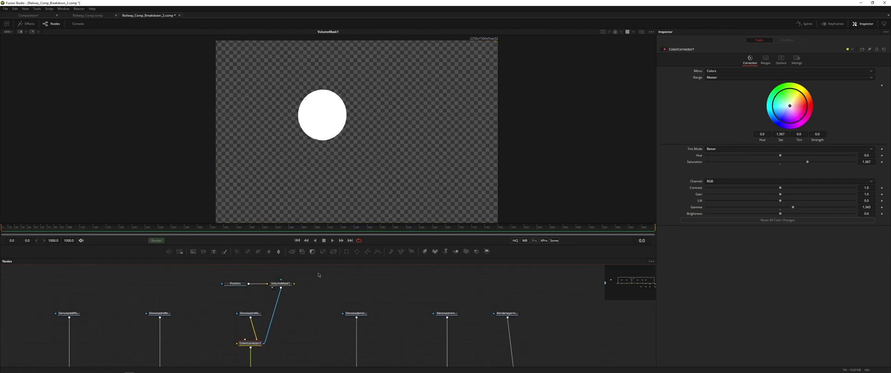
{"action": "left_click", "coordinate": [281, 284]}
{"action": "left_click", "coordinate": [757, 60]}
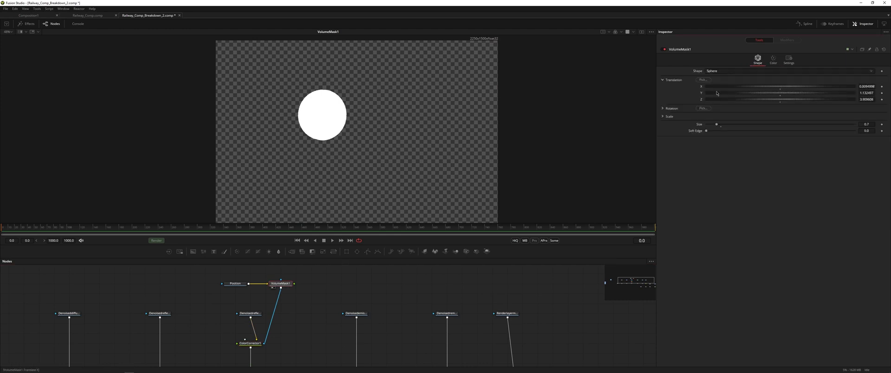
{"action": "left_click_drag", "start_coordinate": [706, 131], "coordinate": [750, 131]}
Show the Merge8 composite in the viewer and return to the Color Corrector's branch
{"action": "left_click_drag", "start_coordinate": [388, 308], "coordinate": [321, 280]}
{"action": "left_click_drag", "start_coordinate": [611, 332], "coordinate": [488, 275]}
{"action": "left_click", "coordinate": [475, 355]}
{"action": "scroll", "coordinate": [338, 312], "scroll_direction": "up", "scroll_amount": 2}
{"action": "scroll", "coordinate": [304, 301], "scroll_direction": "left", "scroll_amount": 5}
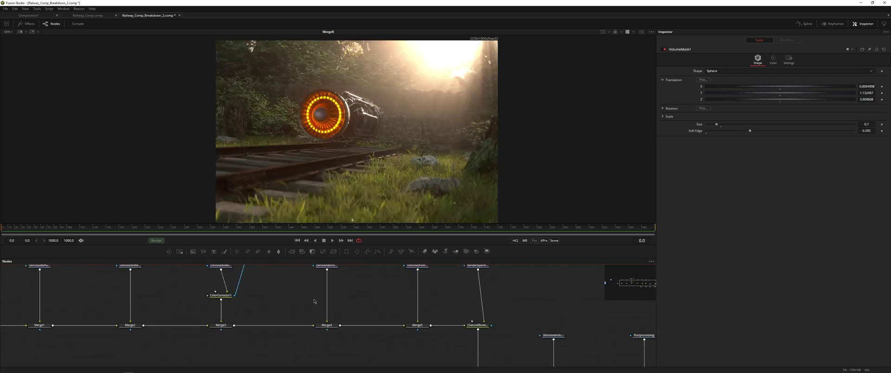
Review the Color Corrector's correction settings and the Volume Mask's shape settings
{"action": "left_click", "coordinate": [226, 296]}
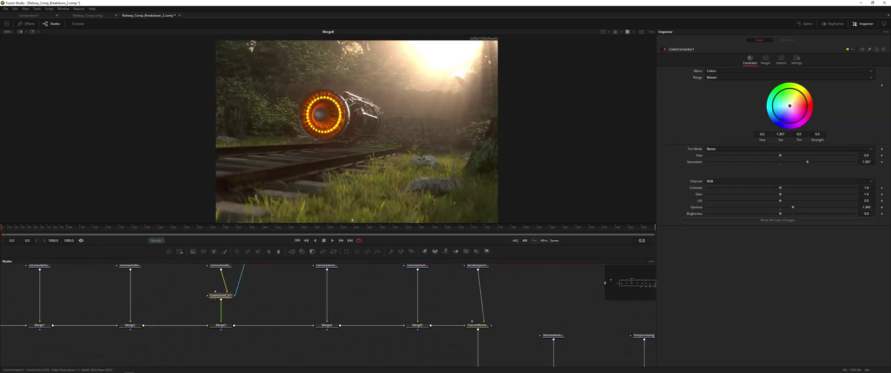
{"action": "scroll", "coordinate": [242, 320], "scroll_direction": "up", "scroll_amount": 3}
{"action": "scroll", "coordinate": [241, 320], "scroll_direction": "left", "scroll_amount": 2}
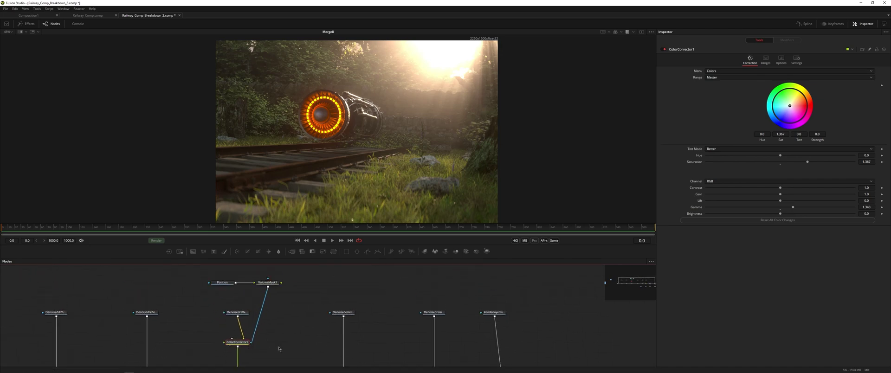
{"action": "scroll", "coordinate": [278, 348], "scroll_direction": "down", "scroll_amount": 1}
{"action": "scroll", "coordinate": [278, 309], "scroll_direction": "up", "scroll_amount": 3}
{"action": "scroll", "coordinate": [288, 304], "scroll_direction": "left", "scroll_amount": 2}
{"action": "left_click", "coordinate": [298, 297]}
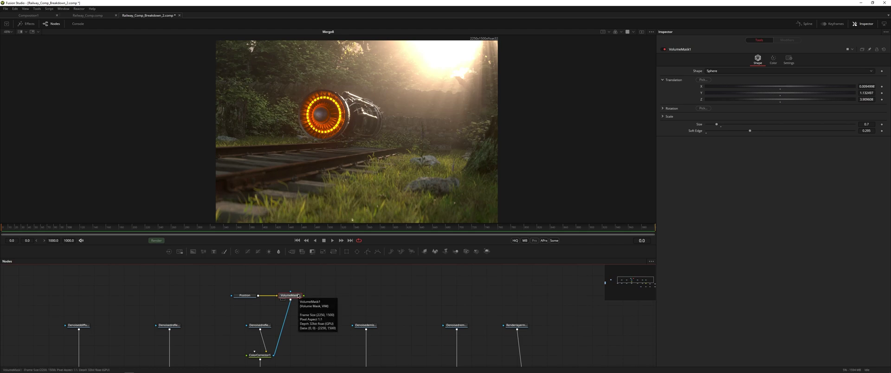
Disconnect the Volume Mask from the Color Corrector and move the Position and Volume Mask nodes below the start of the merge chain
{"action": "left_click_drag", "start_coordinate": [296, 300], "coordinate": [290, 262]}
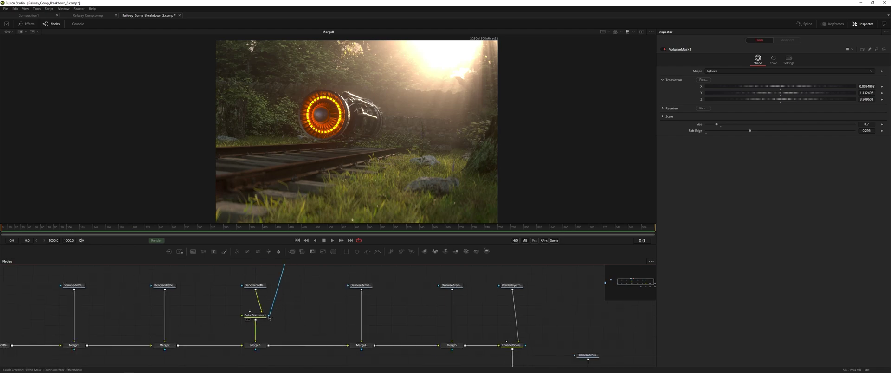
{"action": "left_click_drag", "start_coordinate": [273, 317], "coordinate": [297, 310]}
{"action": "left_click_drag", "start_coordinate": [291, 276], "coordinate": [300, 311]}
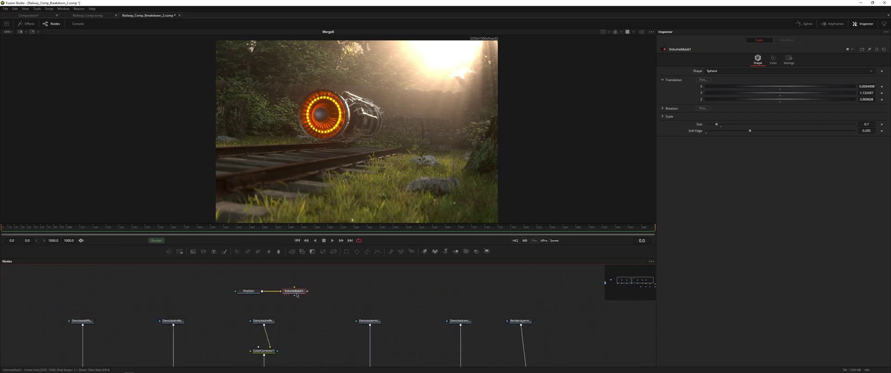
{"action": "left_click_drag", "start_coordinate": [234, 286], "coordinate": [213, 353]}
{"action": "scroll", "coordinate": [298, 304], "scroll_direction": "down", "scroll_amount": 3}
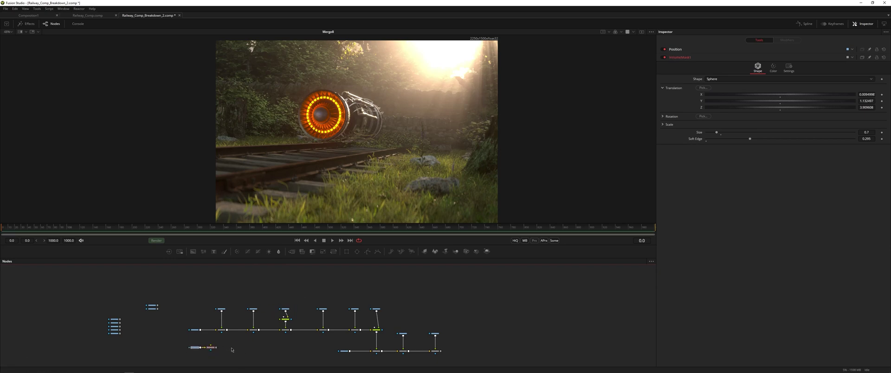
Move the Zdepth loader out of the unused passes to the free space before the first diffuse pass and view it
{"action": "scroll", "coordinate": [162, 329], "scroll_direction": "up", "scroll_amount": 5}
{"action": "left_click_drag", "start_coordinate": [130, 288], "coordinate": [343, 330]}
{"action": "key", "text": "1"}
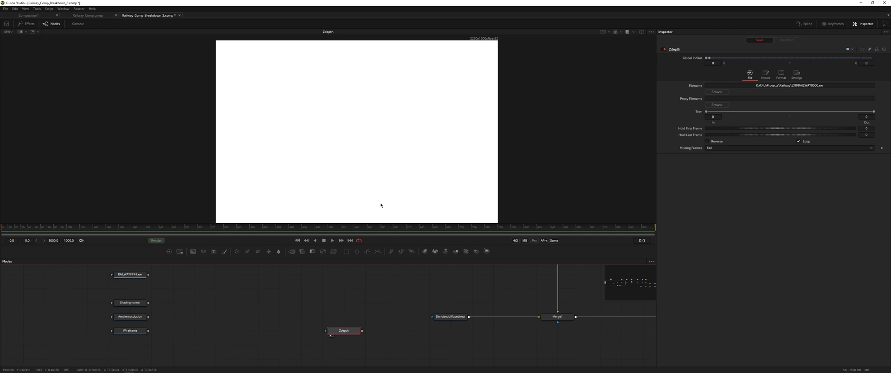
{"action": "left_click_drag", "start_coordinate": [343, 331], "coordinate": [301, 318]}
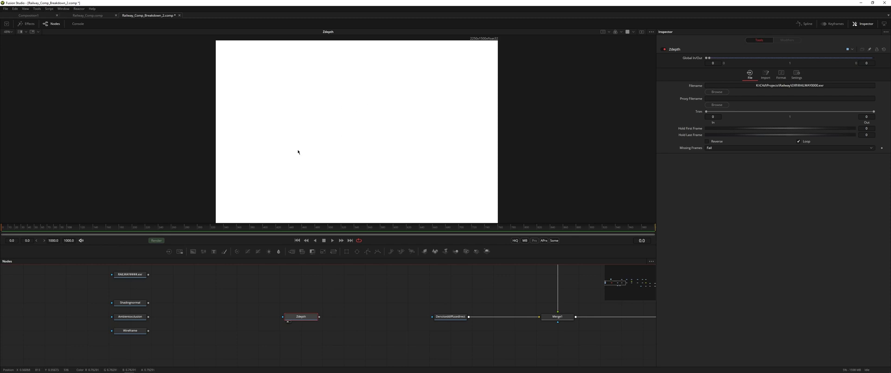
Enable Normalized Color Range for the viewer and display its Gain/Gamma controls
{"action": "left_click", "coordinate": [651, 32]}
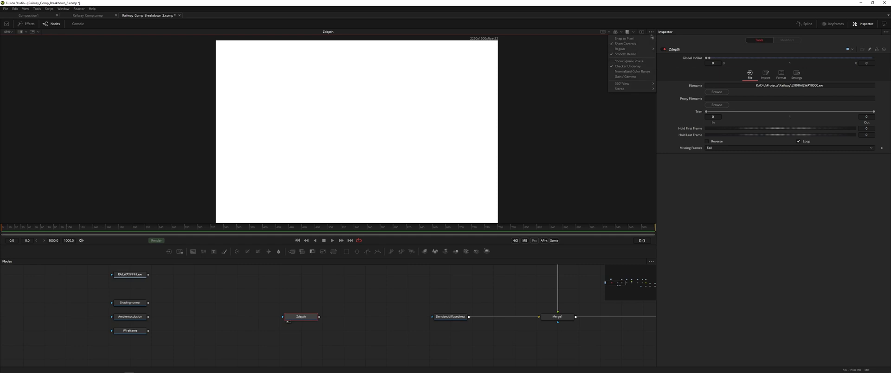
{"action": "left_click", "coordinate": [634, 72]}
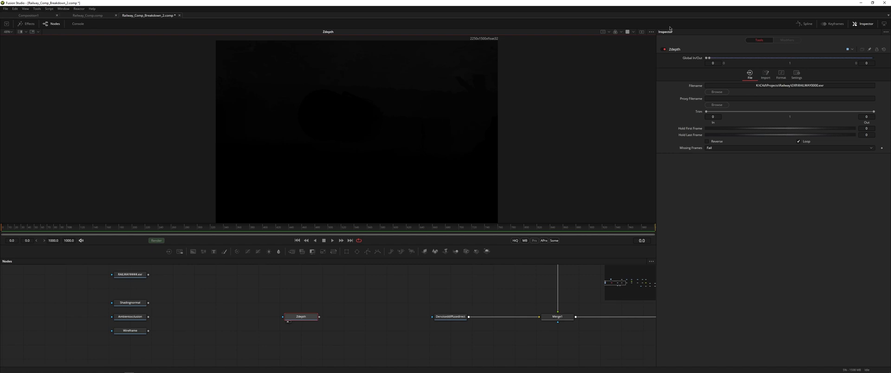
{"action": "left_click", "coordinate": [653, 32]}
{"action": "left_click", "coordinate": [626, 77]}
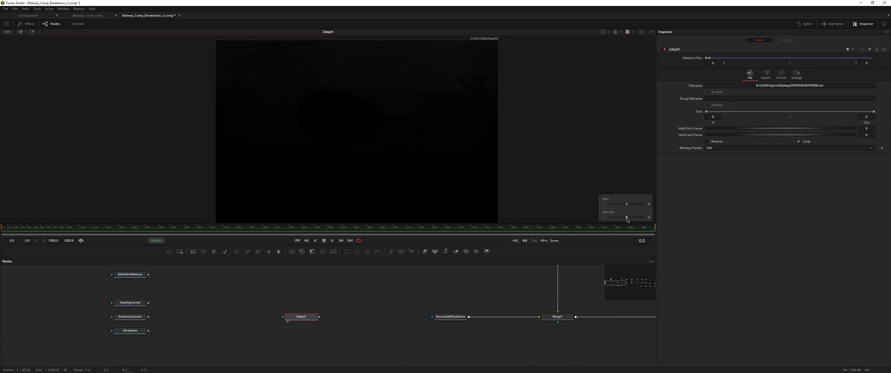
Raise the viewer's gamma to examine the Zdepth pass, and reset it to the default
{"action": "left_click_drag", "start_coordinate": [627, 217], "coordinate": [636, 217]}
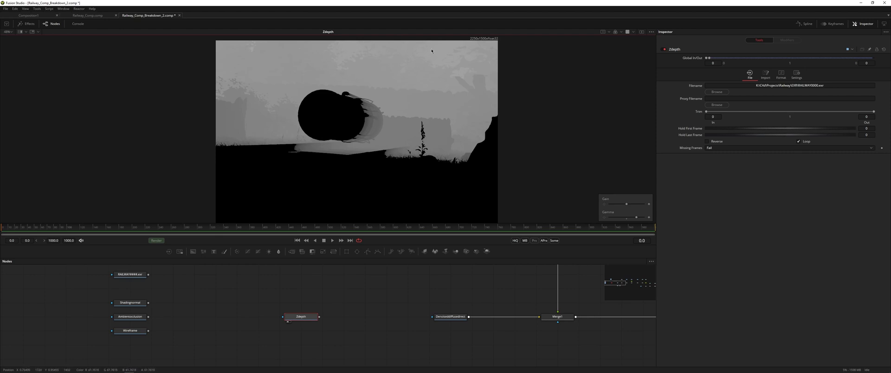
{"action": "left_click", "coordinate": [627, 218]}
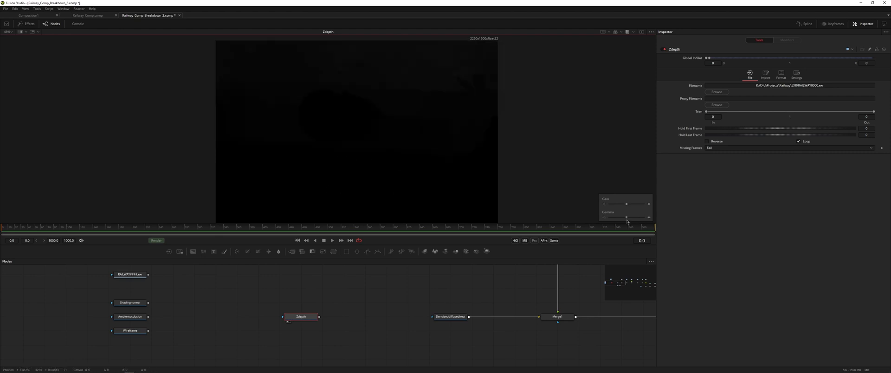
Turn off Normalized Color Range for the viewer and hide its Gain/Gamma controls
{"action": "left_click", "coordinate": [651, 32]}
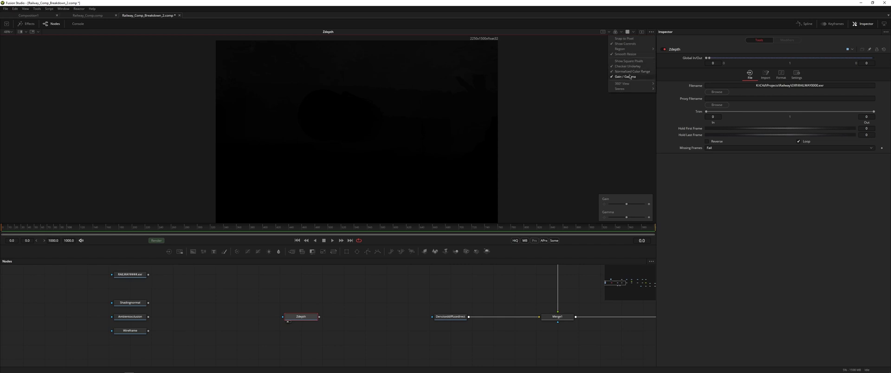
{"action": "left_click", "coordinate": [632, 72]}
{"action": "left_click", "coordinate": [651, 32]}
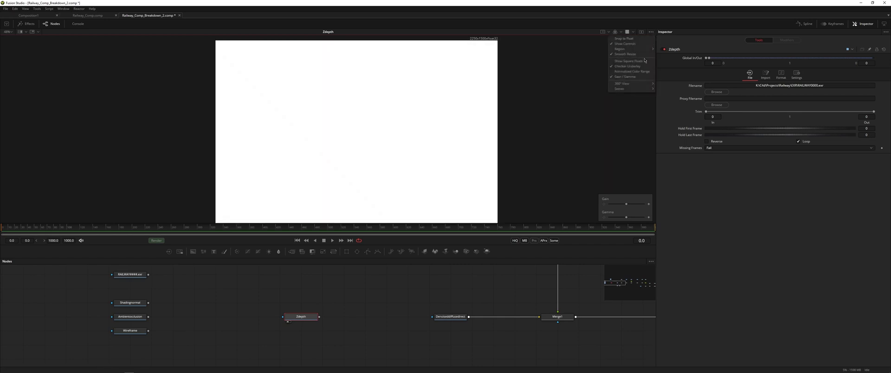
{"action": "left_click", "coordinate": [627, 76]}
Move the Zdepth loader into the free space below the Position and Volume Mask nodes
{"action": "left_click_drag", "start_coordinate": [300, 317], "coordinate": [327, 334]}
{"action": "scroll", "coordinate": [328, 334], "scroll_direction": "down", "scroll_amount": 5}
{"action": "scroll", "coordinate": [346, 339], "scroll_direction": "up", "scroll_amount": 5}
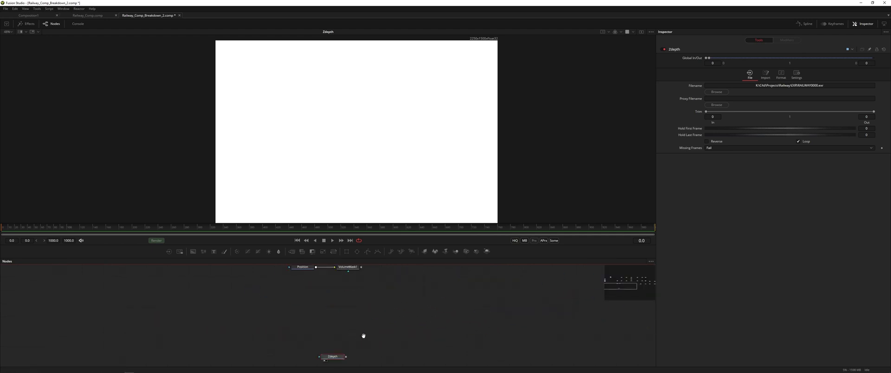
Add a Grade node after the Zdepth loader, space it out from the loader and view it
{"action": "key", "text": "shift+space"}
{"action": "type", "text": "vol"}
{"action": "key", "text": "BackSpace"}
{"action": "key", "text": "BackSpace"}
{"action": "key", "text": "BackSpace"}
{"action": "type", "text": "gra"}
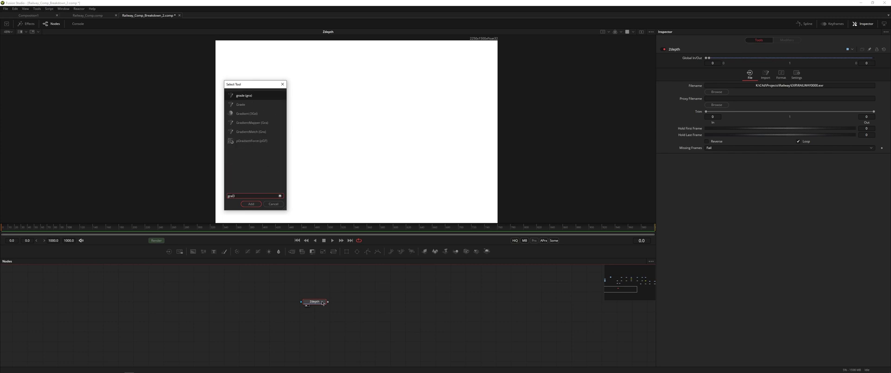
{"action": "key", "text": "Return"}
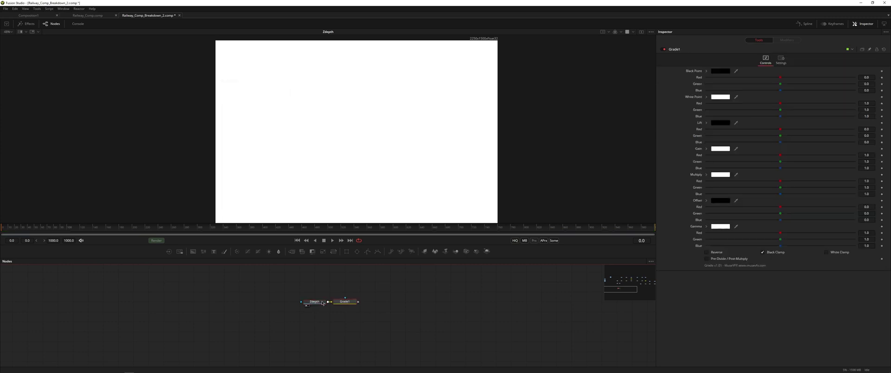
{"action": "left_click_drag", "start_coordinate": [349, 305], "coordinate": [364, 307]}
{"action": "key", "text": "1"}
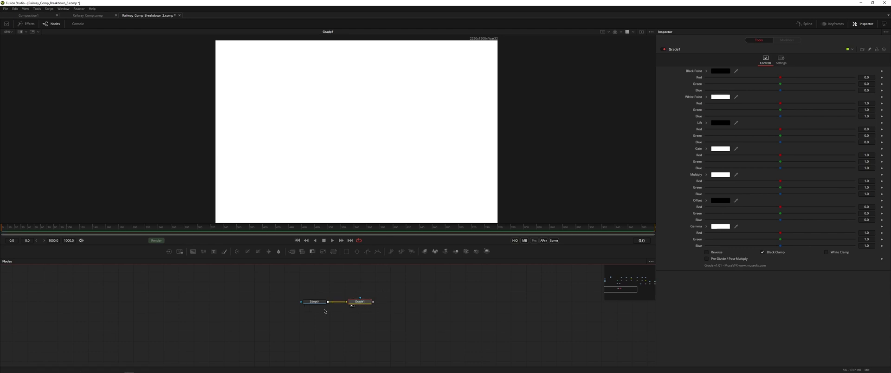
View the raw Zdepth pass and the last merge's full composite to compare the scene's nearest and farthest areas
{"action": "left_click_drag", "start_coordinate": [320, 304], "coordinate": [318, 192]}
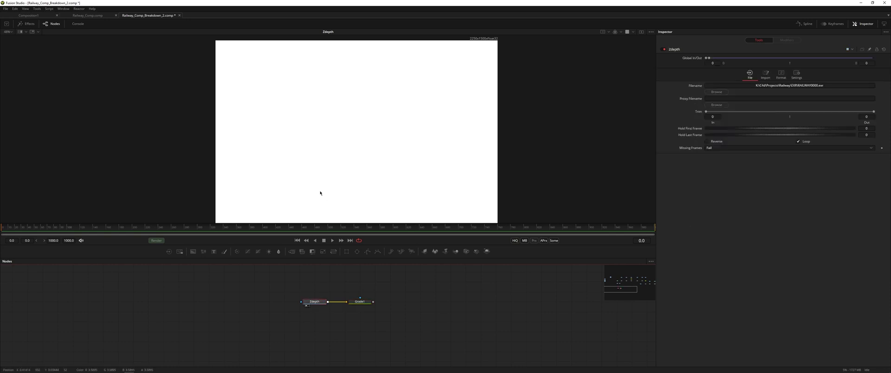
{"action": "left_click_drag", "start_coordinate": [388, 306], "coordinate": [370, 336]}
{"action": "left_click_drag", "start_coordinate": [492, 274], "coordinate": [375, 353]}
{"action": "scroll", "coordinate": [458, 328], "scroll_direction": "down", "scroll_amount": 2}
{"action": "left_click_drag", "start_coordinate": [647, 328], "coordinate": [400, 314]}
{"action": "left_click", "coordinate": [447, 337]}
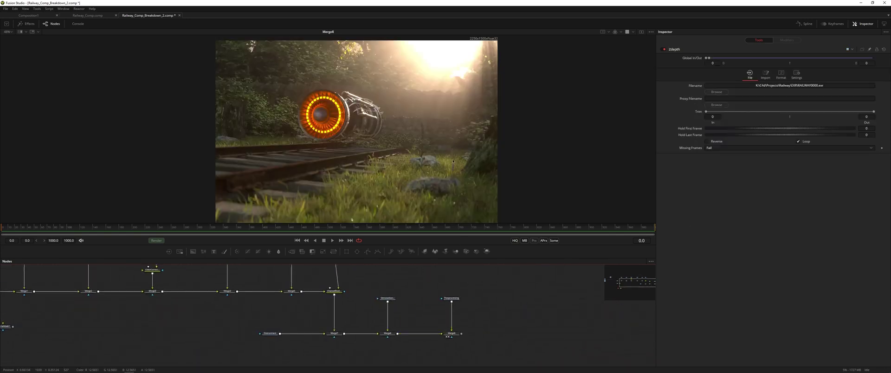
{"action": "left_click_drag", "start_coordinate": [291, 214], "coordinate": [293, 195]}
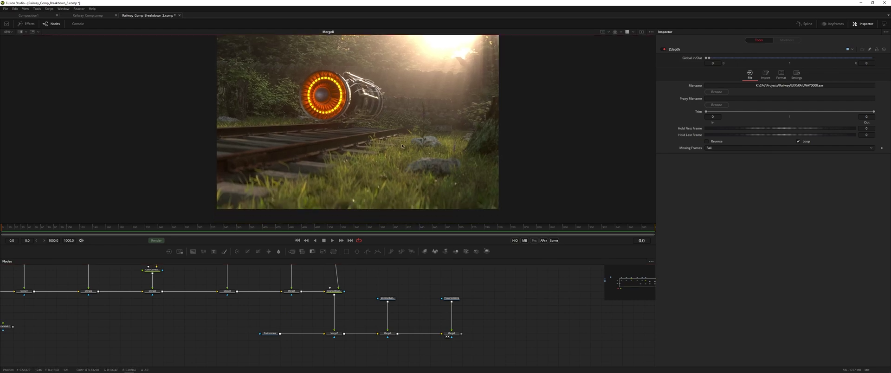
{"action": "left_click_drag", "start_coordinate": [403, 145], "coordinate": [377, 181]}
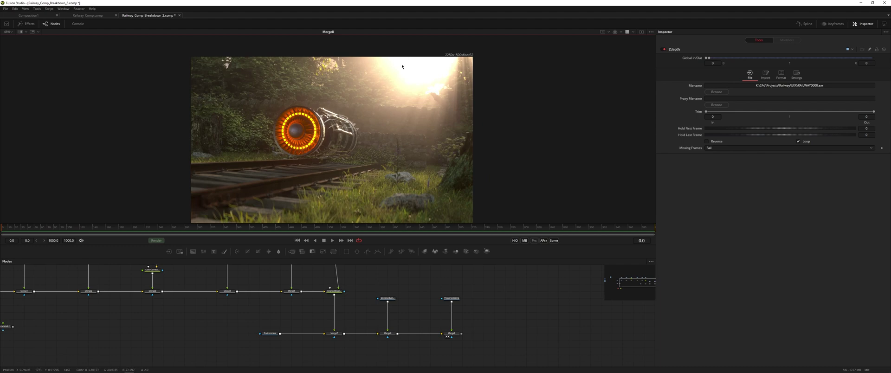
{"action": "left_click_drag", "start_coordinate": [302, 200], "coordinate": [338, 160]}
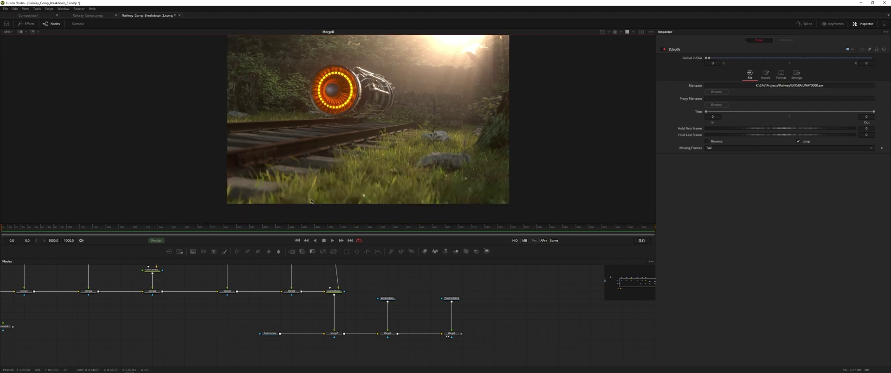
{"action": "left_click_drag", "start_coordinate": [402, 83], "coordinate": [380, 104]}
Return to the Zdepth branch, view its loader and set the Grade node's black point to 3 for red, green and blue
{"action": "left_click_drag", "start_coordinate": [5, 363], "coordinate": [269, 259]}
{"action": "left_click_drag", "start_coordinate": [268, 323], "coordinate": [248, 344]}
{"action": "left_click_drag", "start_coordinate": [244, 301], "coordinate": [276, 208]}
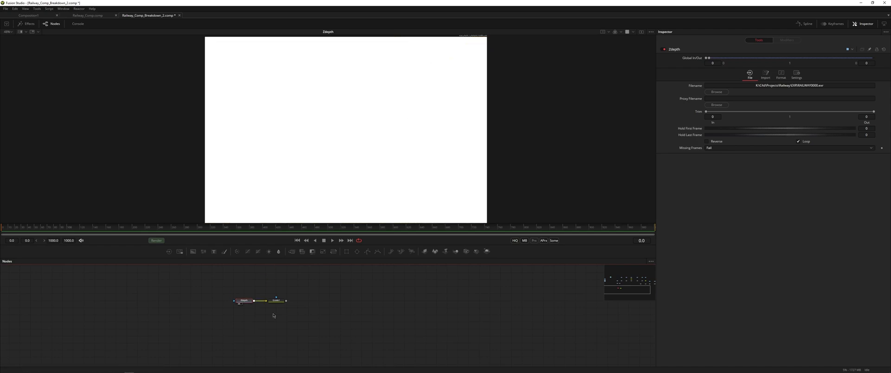
{"action": "left_click", "coordinate": [281, 301]}
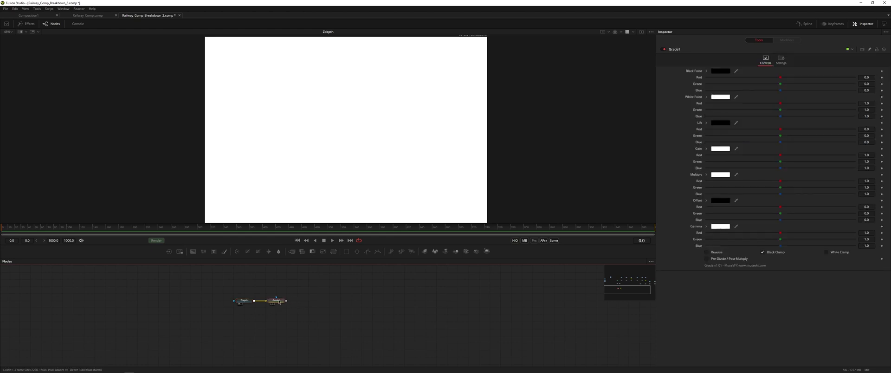
{"action": "left_click", "coordinate": [869, 76]}
{"action": "type", "text": "3"}
{"action": "key", "text": "Tab"}
{"action": "type", "text": "3"}
{"action": "key", "text": "Tab"}
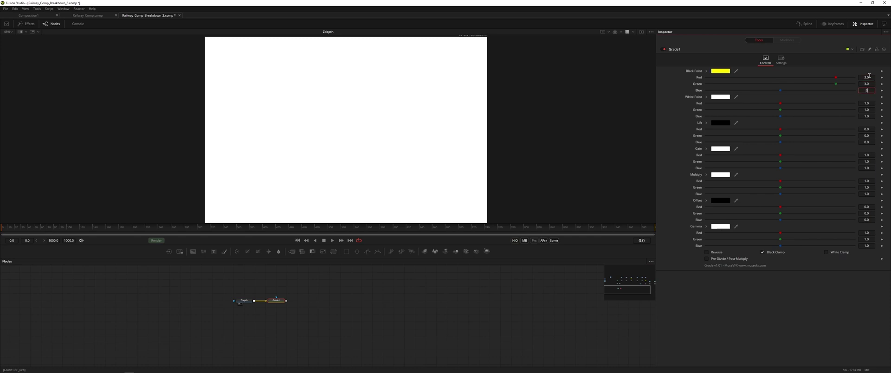
Set the Grade node's white point to 70 for red, green and blue, and view the Grade node
{"action": "key", "text": "Tab"}
{"action": "type", "text": "70"}
{"action": "key", "text": "Tab"}
{"action": "type", "text": "70"}
{"action": "key", "text": "Tab"}
{"action": "type", "text": "70"}
{"action": "key", "text": "Return"}
{"action": "left_click", "coordinate": [280, 304]}
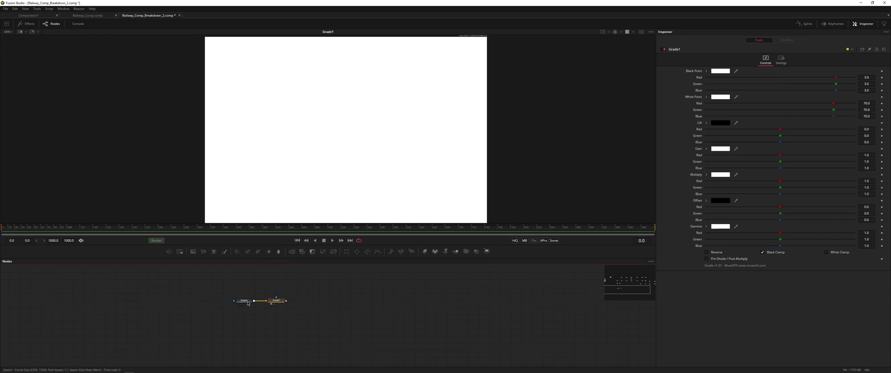
Assign Z-depth.Y to the red and blue channels of the Zdepth loader, matching its green channel
{"action": "left_click", "coordinate": [249, 304]}
{"action": "left_click", "coordinate": [787, 78]}
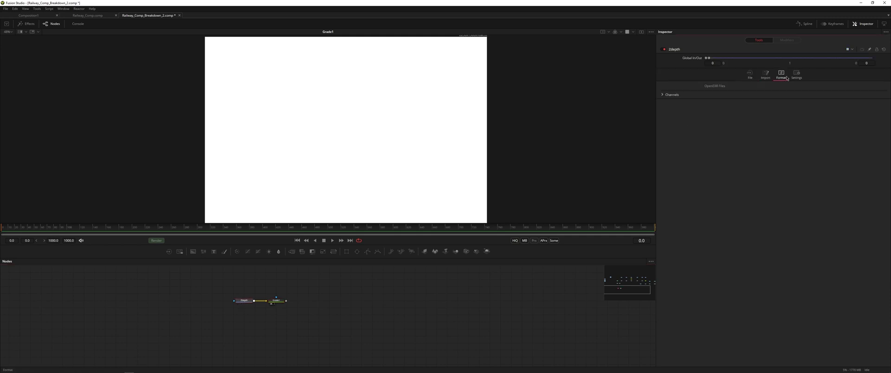
{"action": "left_click", "coordinate": [672, 94]}
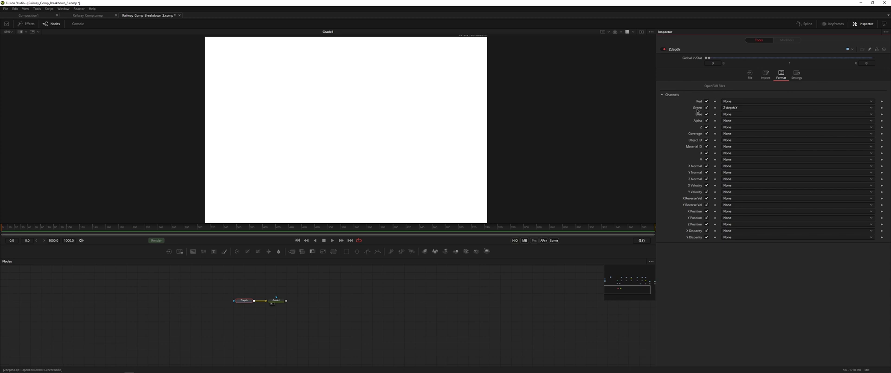
{"action": "left_click", "coordinate": [736, 101]}
{"action": "scroll", "coordinate": [773, 174], "scroll_direction": "down", "scroll_amount": 10}
{"action": "left_click", "coordinate": [752, 182]}
{"action": "left_click", "coordinate": [738, 107]}
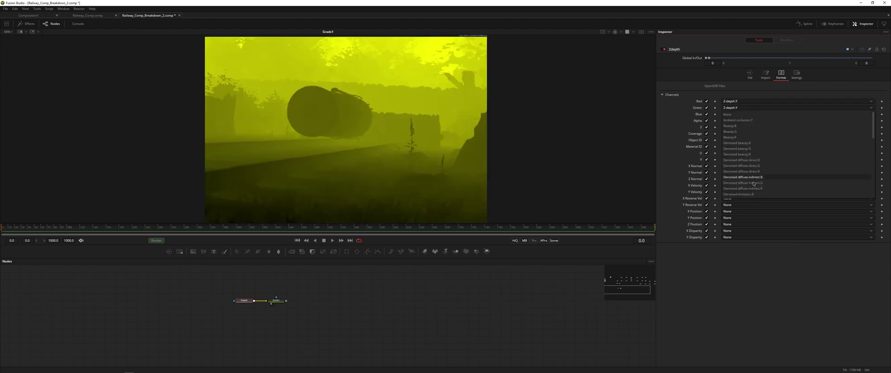
{"action": "left_click", "coordinate": [742, 195]}
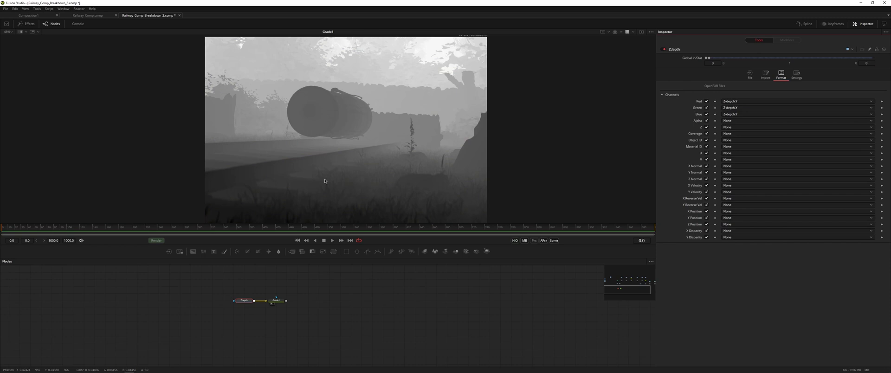
Move the Zdepth and Grade nodes together to the free space below the end of the merge chain
{"action": "left_click", "coordinate": [380, 300]}
{"action": "left_click_drag", "start_coordinate": [375, 300], "coordinate": [366, 329]}
{"action": "scroll", "coordinate": [310, 327], "scroll_direction": "down", "scroll_amount": 3}
{"action": "left_click_drag", "start_coordinate": [258, 314], "coordinate": [314, 343]}
{"action": "left_click_drag", "start_coordinate": [289, 328], "coordinate": [567, 335]}
{"action": "left_click_drag", "start_coordinate": [559, 334], "coordinate": [333, 308]}
{"action": "scroll", "coordinate": [370, 326], "scroll_direction": "up", "scroll_amount": 2}
{"action": "scroll", "coordinate": [367, 325], "scroll_direction": "up", "scroll_amount": 2}
{"action": "left_click_drag", "start_coordinate": [333, 282], "coordinate": [301, 353]}
Add a Loader node in the empty space beyond the last merge
{"action": "left_click", "coordinate": [321, 298]}
{"action": "key", "text": "shift+space"}
{"action": "type", "text": "gra"}
{"action": "key", "text": "Escape"}
{"action": "key", "text": "shift+space"}
{"action": "type", "text": "ld"}
{"action": "key", "text": "Return"}
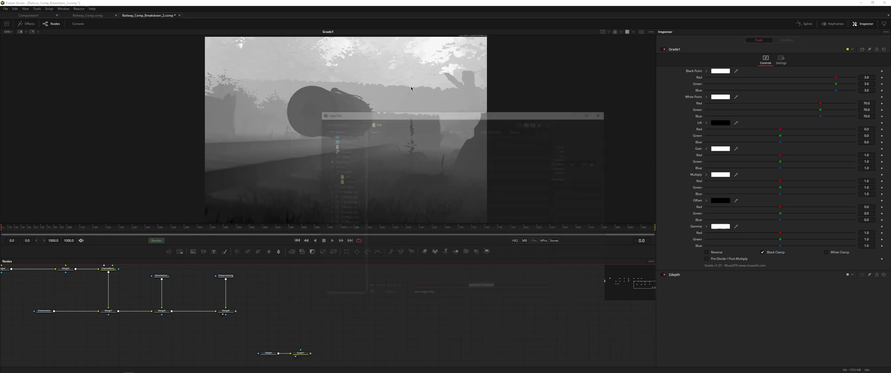
Load the clip 1 Fog Atmosphere Side.mp4 from the 4K Fog Overlays folder into the new Loader
{"action": "left_click", "coordinate": [327, 186]}
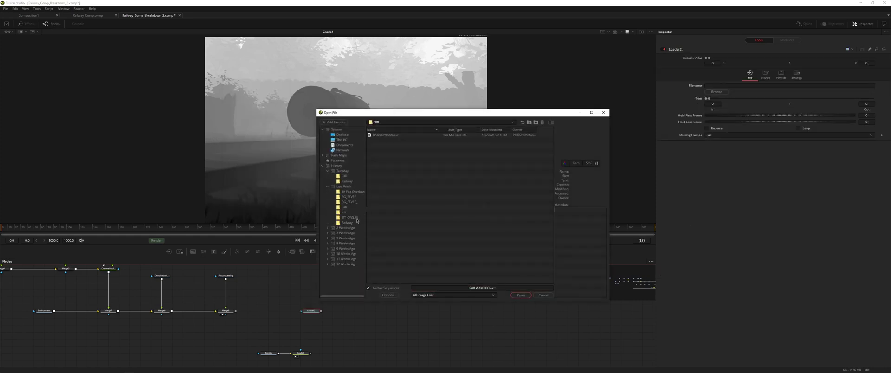
{"action": "left_click", "coordinate": [351, 192]}
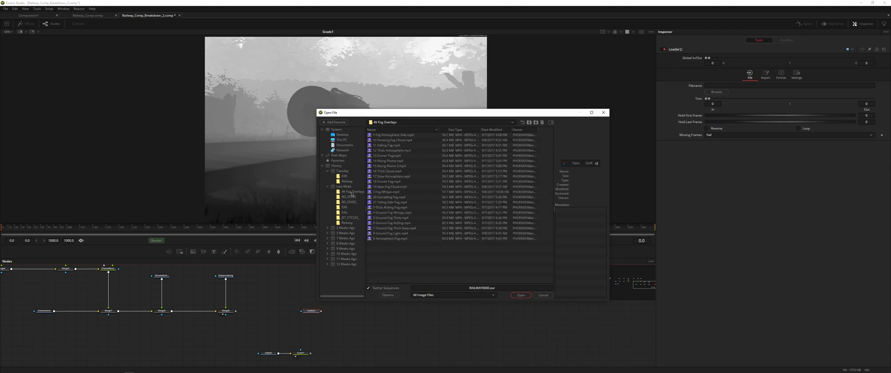
{"action": "left_click", "coordinate": [399, 141]}
{"action": "left_click", "coordinate": [395, 151]}
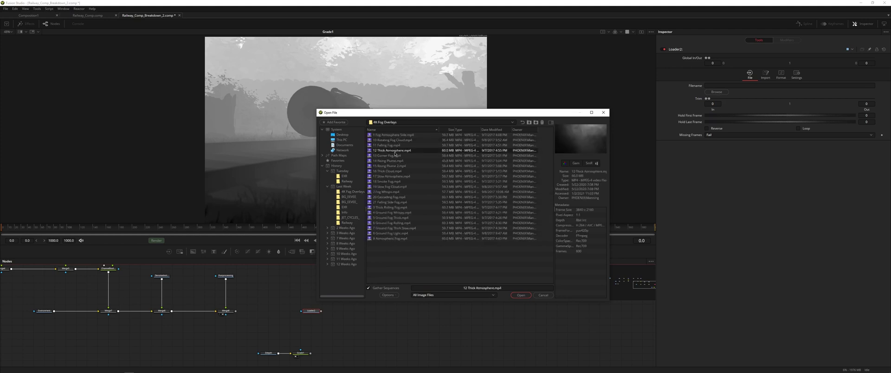
{"action": "left_click", "coordinate": [393, 146]}
{"action": "left_click", "coordinate": [400, 135]}
{"action": "left_click", "coordinate": [520, 295]}
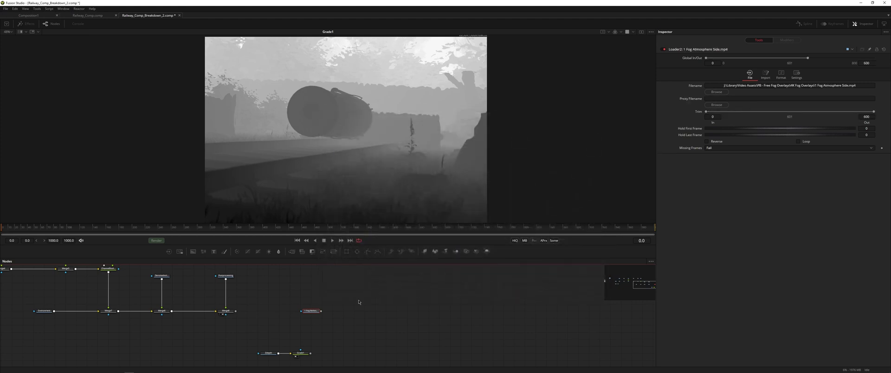
Merge the fog clip over the end of the merge chain, view the new merge and place the fog loader above it
{"action": "left_click_drag", "start_coordinate": [311, 311], "coordinate": [237, 313]}
{"action": "key", "text": "1"}
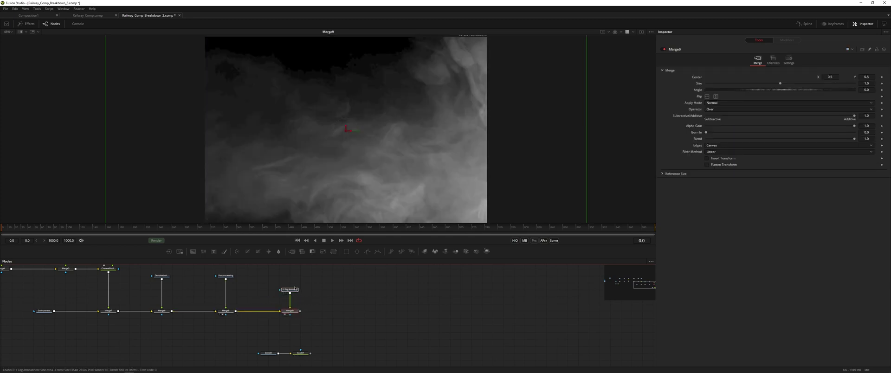
{"action": "left_click_drag", "start_coordinate": [294, 284], "coordinate": [294, 277]}
{"action": "left_click", "coordinate": [294, 311]}
Align the Zdepth and Grade nodes below the new fog merge
{"action": "left_click_drag", "start_coordinate": [329, 340], "coordinate": [328, 328]}
{"action": "left_click_drag", "start_coordinate": [252, 330], "coordinate": [290, 327]}
{"action": "left_click", "coordinate": [305, 310]}
{"action": "left_click_drag", "start_coordinate": [314, 289], "coordinate": [319, 304]}
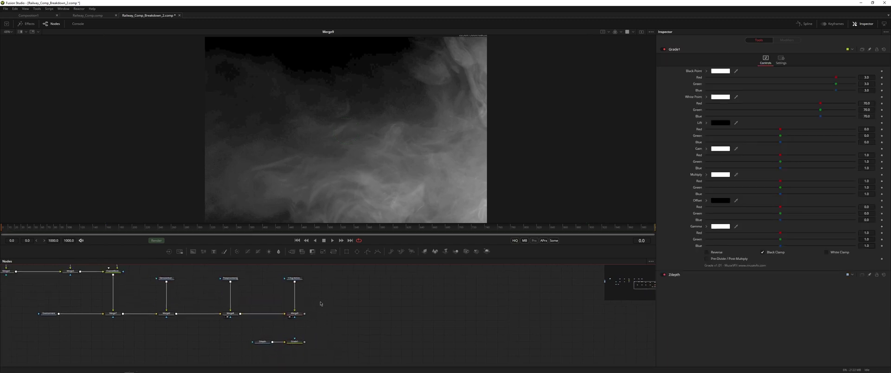
Insert a Transform node between the fog loader and its merge, spaced out below the loader
{"action": "left_click", "coordinate": [300, 279]}
{"action": "key", "text": "shift+space"}
{"action": "type", "text": "x"}
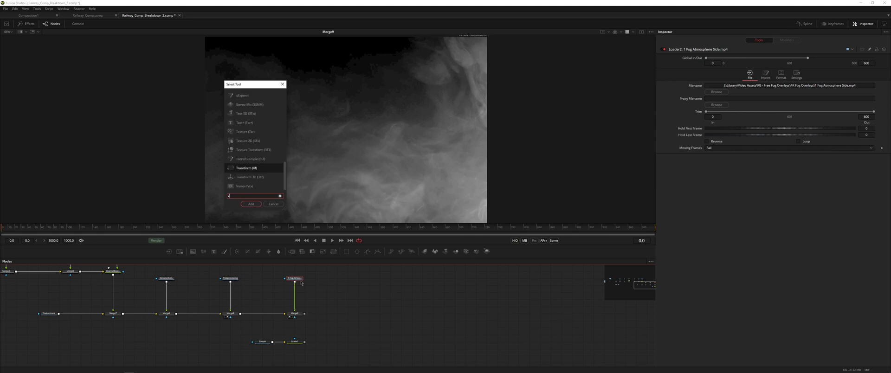
{"action": "type", "text": "f"}
{"action": "key", "text": "Return"}
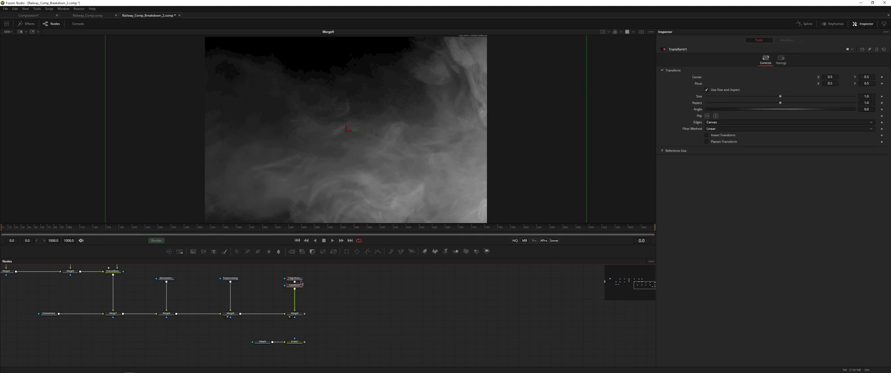
{"action": "left_click_drag", "start_coordinate": [300, 284], "coordinate": [301, 291]}
Scale the fog to a size of about 0.554, rotate it about 56.7 degrees and shift its center upward
{"action": "left_click_drag", "start_coordinate": [783, 97], "coordinate": [816, 107]}
{"action": "left_click_drag", "start_coordinate": [346, 132], "coordinate": [359, 91]}
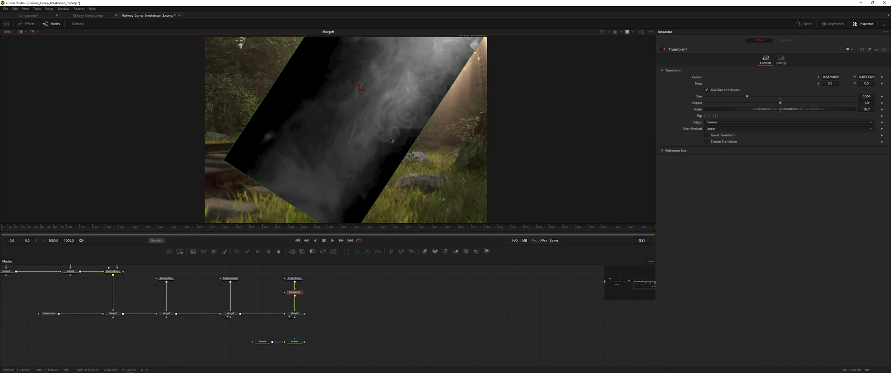
{"action": "scroll", "coordinate": [391, 140], "scroll_direction": "up", "scroll_amount": 2}
{"action": "scroll", "coordinate": [390, 140], "scroll_direction": "down", "scroll_amount": 5}
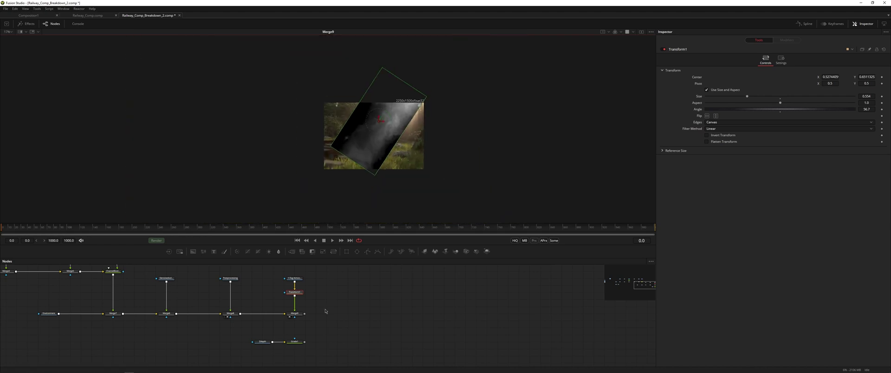
Insert a Matte Control node between the fog's Transform node and its merge
{"action": "key", "text": "m"}
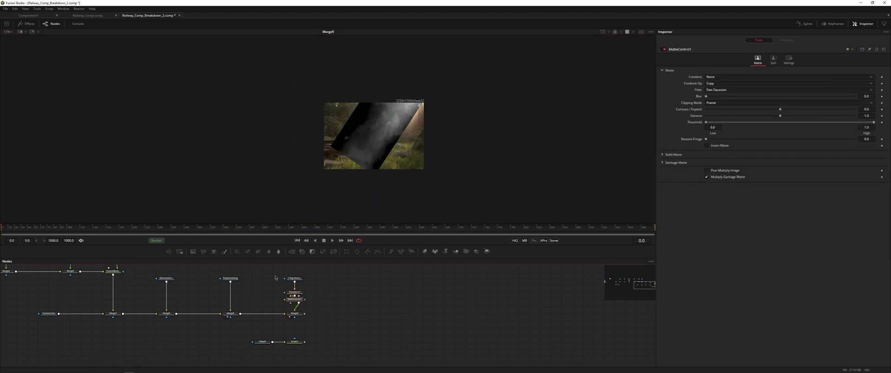
{"action": "left_click", "coordinate": [296, 279]}
{"action": "left_click", "coordinate": [296, 299]}
{"action": "scroll", "coordinate": [301, 294], "scroll_direction": "up", "scroll_amount": 5}
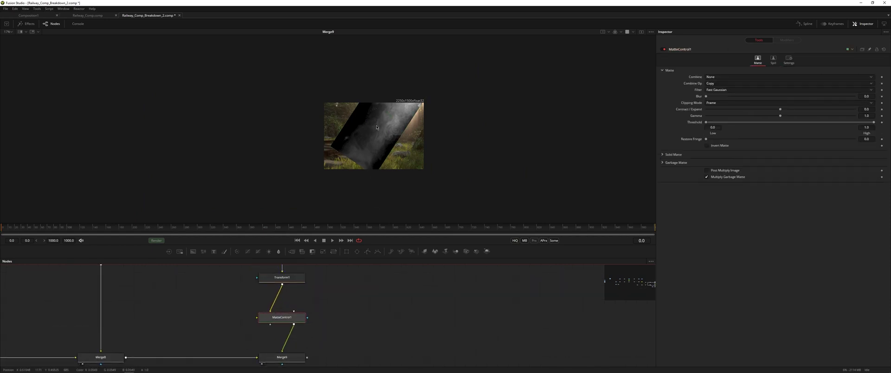
{"action": "scroll", "coordinate": [385, 133], "scroll_direction": "up", "scroll_amount": 2}
Connect a Polygon mask to the Matte Control node and draw a closed rounded outline around the diagonal fog, extending above the frame
{"action": "left_click", "coordinate": [368, 251]}
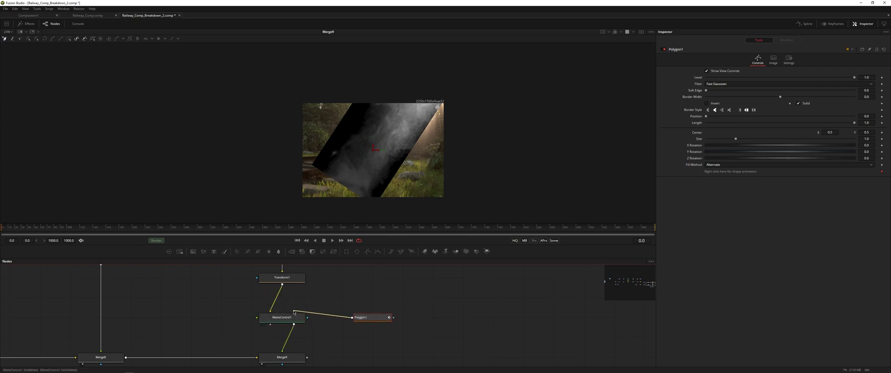
{"action": "left_click_drag", "start_coordinate": [294, 313], "coordinate": [307, 318]}
{"action": "left_click_drag", "start_coordinate": [344, 142], "coordinate": [343, 152]}
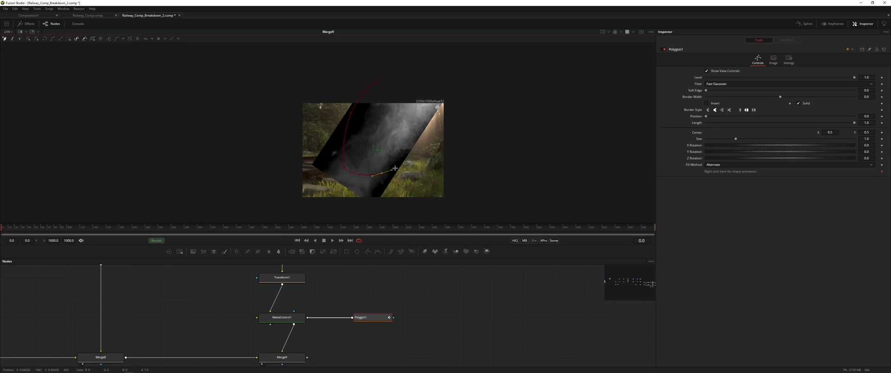
{"action": "left_click_drag", "start_coordinate": [435, 96], "coordinate": [437, 87]}
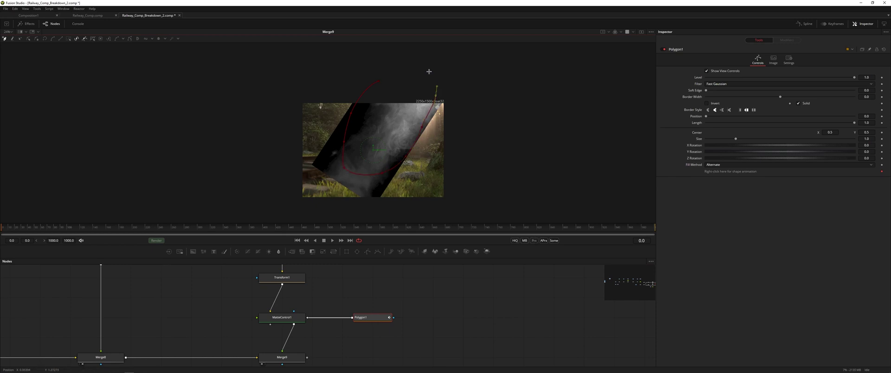
{"action": "left_click", "coordinate": [379, 82]}
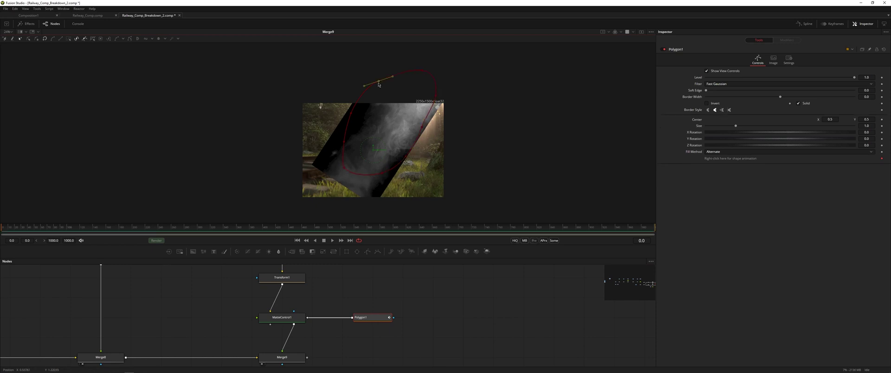
Reconnect the Polygon to the Matte Control's garbage matte input, invert the mask, and load the fog merge in the viewer
{"action": "left_click_drag", "start_coordinate": [318, 319], "coordinate": [307, 312]}
{"action": "left_click", "coordinate": [250, 319]}
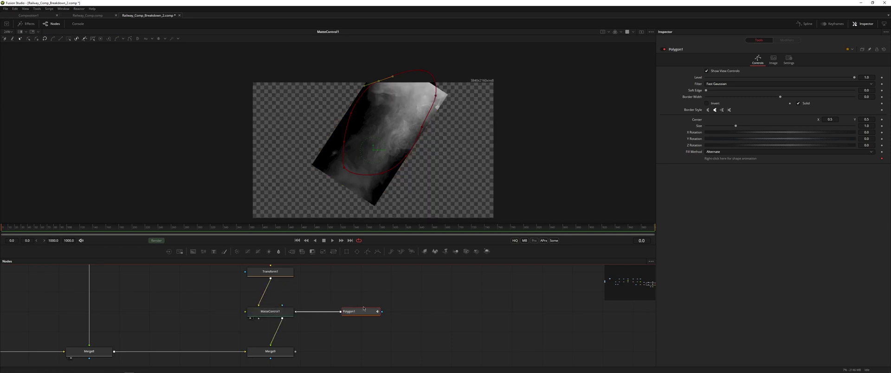
{"action": "left_click", "coordinate": [715, 104]}
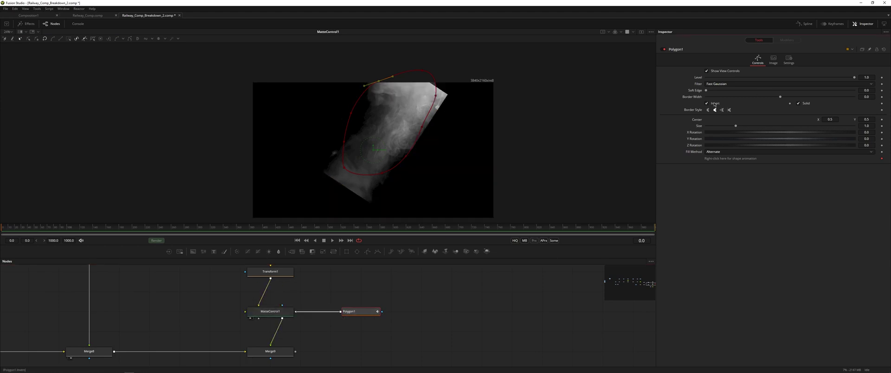
{"action": "left_click", "coordinate": [715, 104]}
{"action": "left_click_drag", "start_coordinate": [296, 311], "coordinate": [259, 320]}
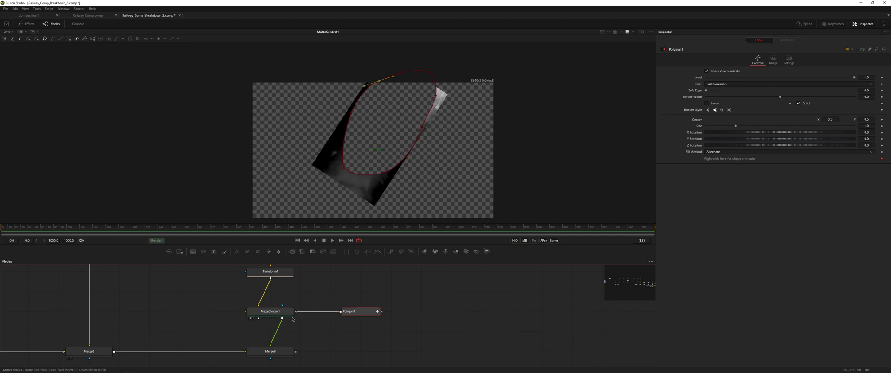
{"action": "left_click", "coordinate": [714, 103]}
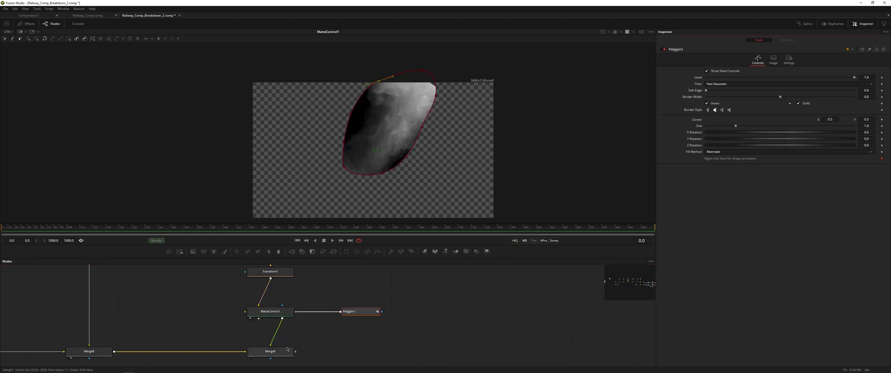
{"action": "left_click", "coordinate": [250, 358]}
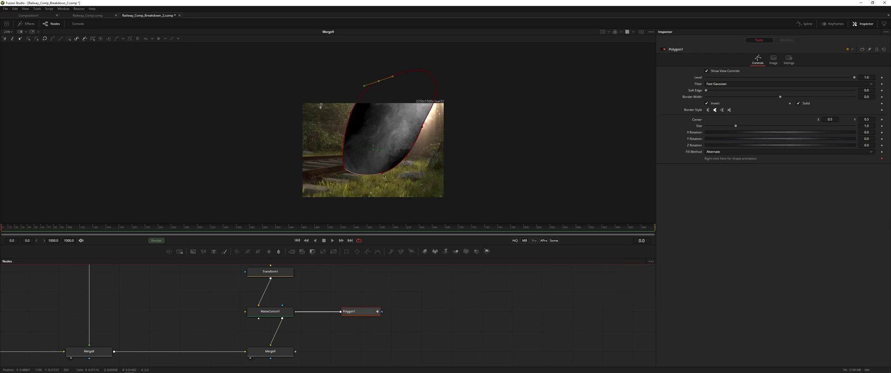
Try raising Burn In on the fog merge, return it to 0.0, and inspect the fog mask's edge
{"action": "scroll", "coordinate": [391, 174], "scroll_direction": "up", "scroll_amount": 1}
{"action": "left_click", "coordinate": [469, 336]}
{"action": "left_click_drag", "start_coordinate": [401, 154], "coordinate": [418, 145]}
{"action": "scroll", "coordinate": [419, 155], "scroll_direction": "up", "scroll_amount": 2}
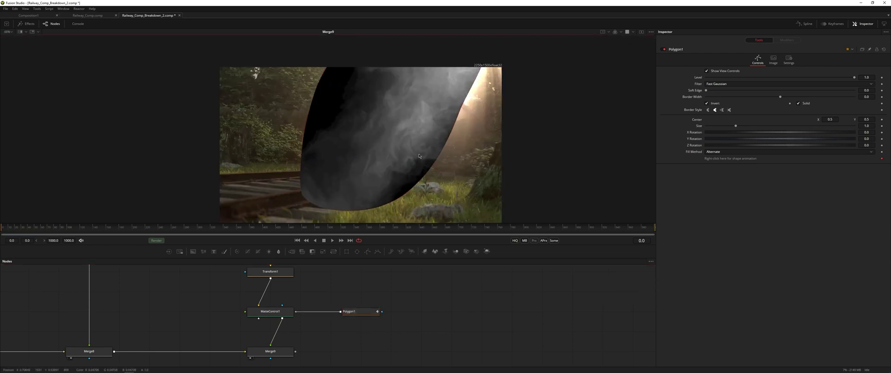
{"action": "left_click", "coordinate": [272, 348]}
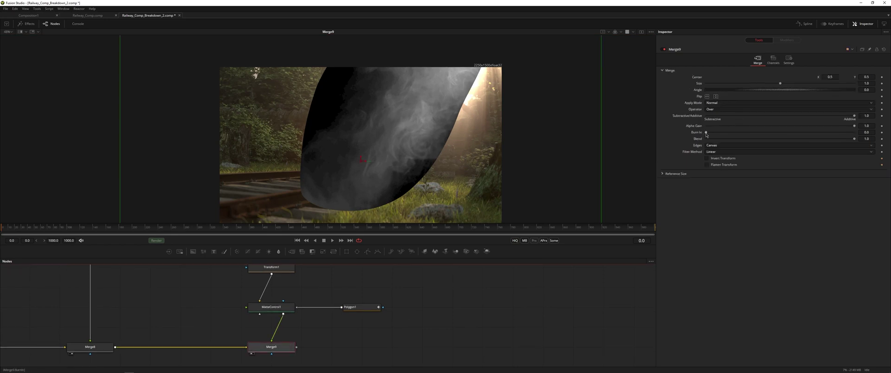
{"action": "left_click_drag", "start_coordinate": [707, 134], "coordinate": [824, 129]}
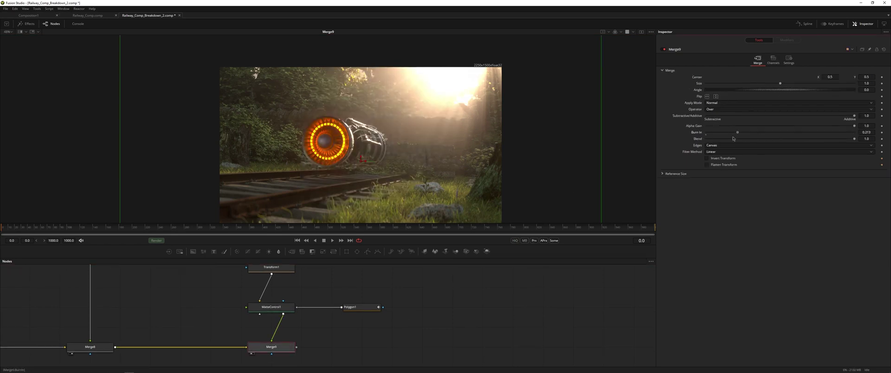
{"action": "left_click_drag", "start_coordinate": [854, 134], "coordinate": [632, 139]}
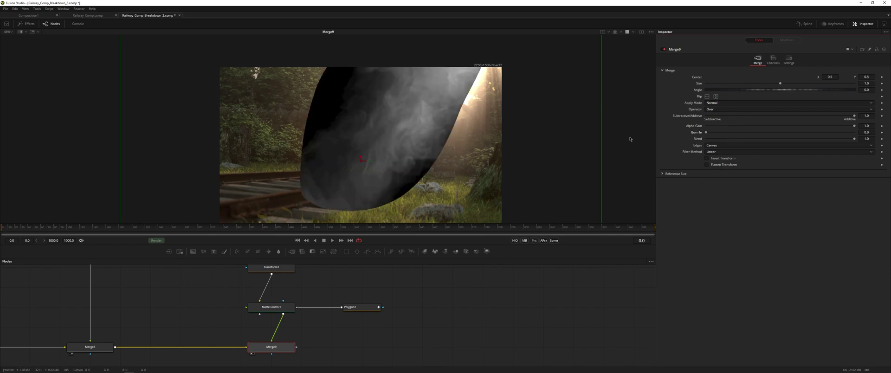
{"action": "left_click_drag", "start_coordinate": [418, 179], "coordinate": [411, 179]}
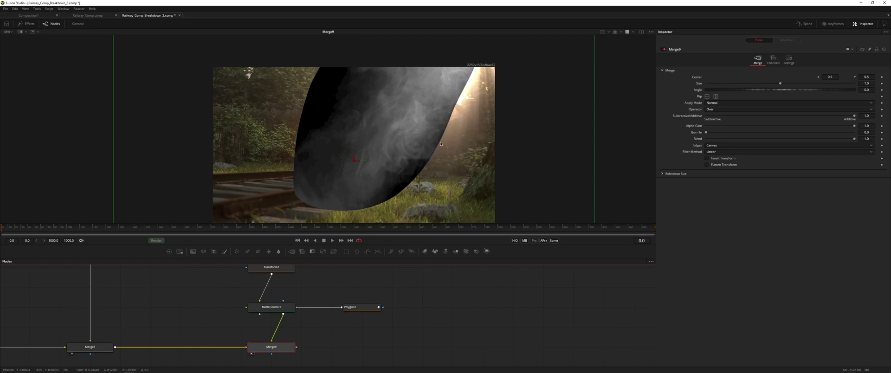
{"action": "scroll", "coordinate": [441, 150], "scroll_direction": "up", "scroll_amount": 8}
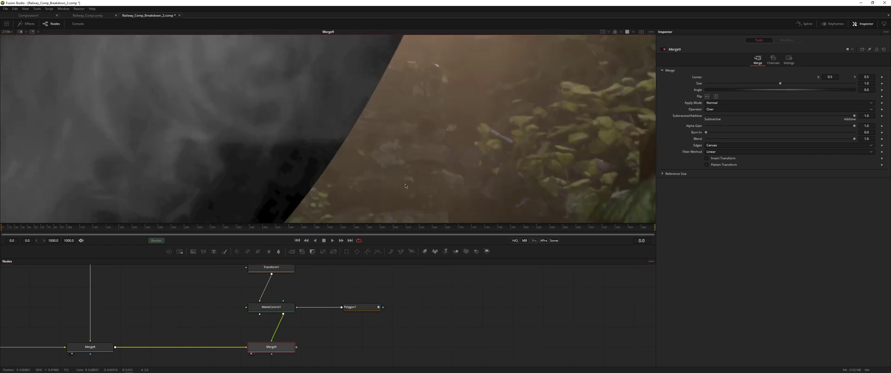
{"action": "scroll", "coordinate": [400, 168], "scroll_direction": "down", "scroll_amount": 8}
{"action": "scroll", "coordinate": [327, 316], "scroll_direction": "down", "scroll_amount": 3}
View the Zdepth Grade node, add a Color Corrector after it, and load the corrector in the viewer
{"action": "left_click_drag", "start_coordinate": [327, 316], "coordinate": [319, 298]}
{"action": "left_click_drag", "start_coordinate": [295, 330], "coordinate": [327, 195]}
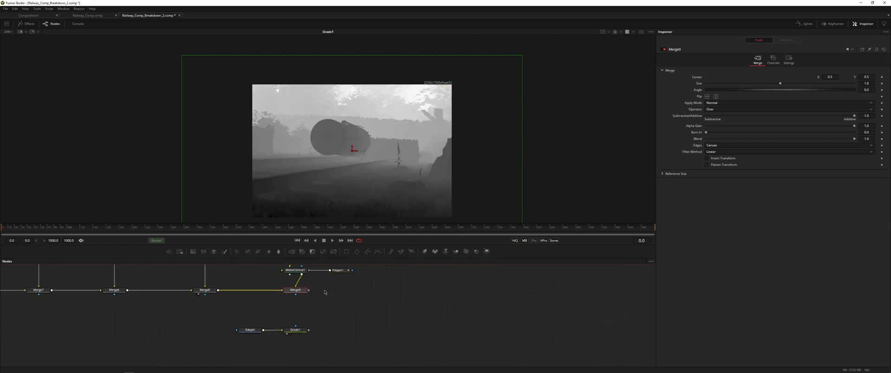
{"action": "scroll", "coordinate": [320, 302], "scroll_direction": "down", "scroll_amount": 1}
{"action": "left_click", "coordinate": [306, 324]}
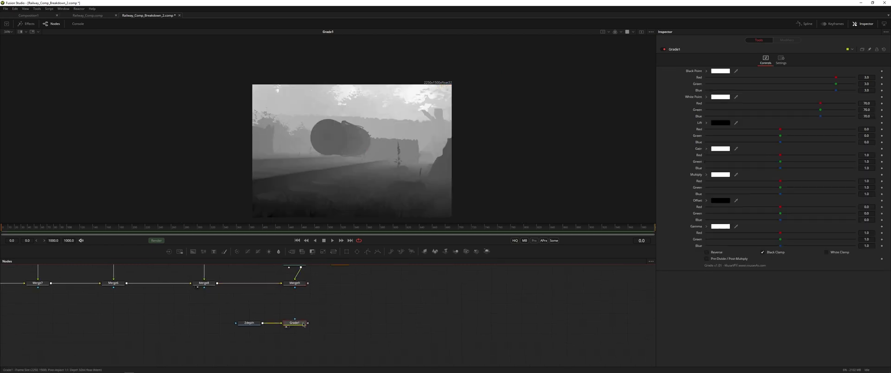
{"action": "key", "text": "shift+space"}
{"action": "type", "text": "xf"}
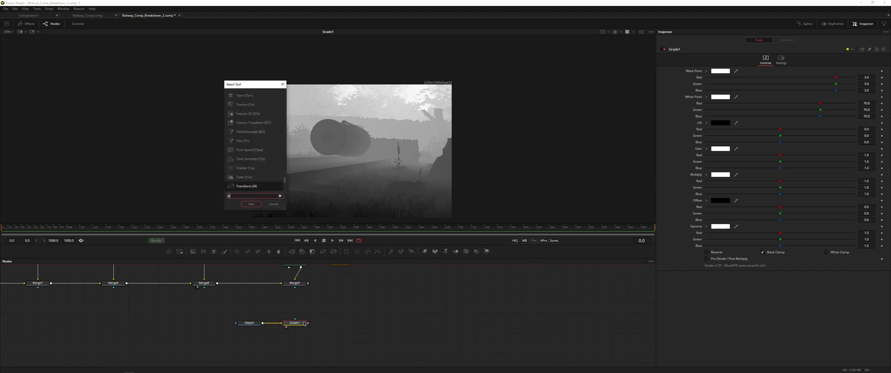
{"action": "key", "text": "BackSpace"}
{"action": "key", "text": "BackSpace"}
{"action": "type", "text": "cc"}
{"action": "key", "text": "Return"}
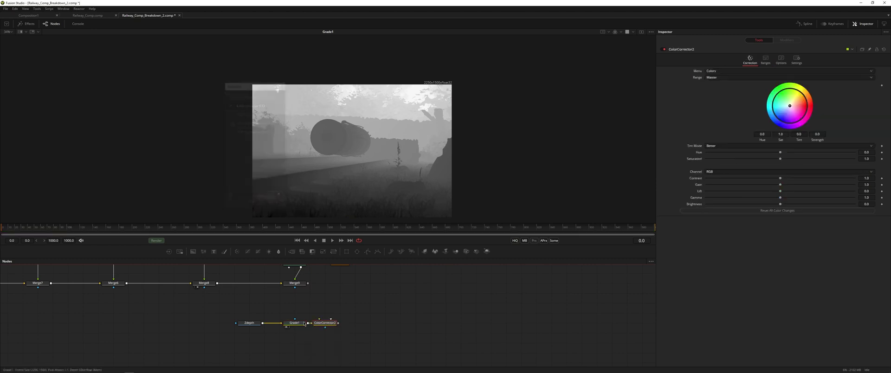
{"action": "key", "text": "1"}
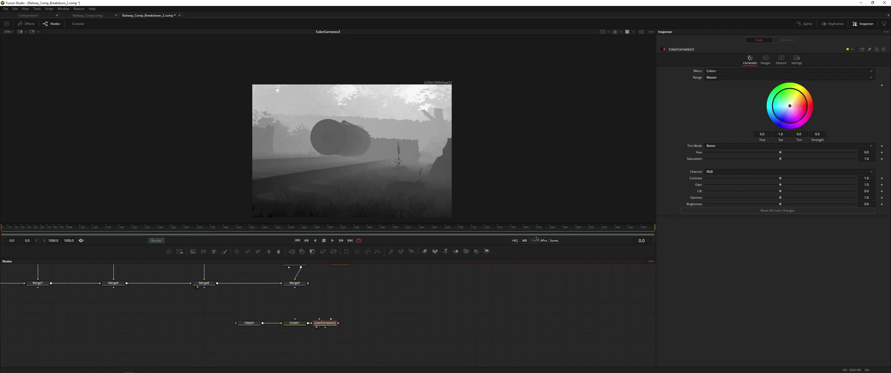
Switch the depth Color Corrector to Levels and set the low input to 0.23 and the high input to 0.318
{"action": "left_click", "coordinate": [733, 71]}
{"action": "left_click", "coordinate": [732, 77]}
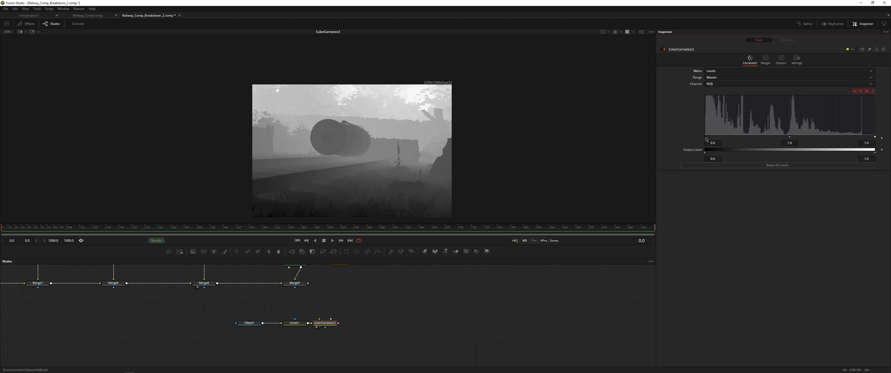
{"action": "left_click_drag", "start_coordinate": [707, 139], "coordinate": [744, 133]}
{"action": "scroll", "coordinate": [400, 150], "scroll_direction": "up", "scroll_amount": 4}
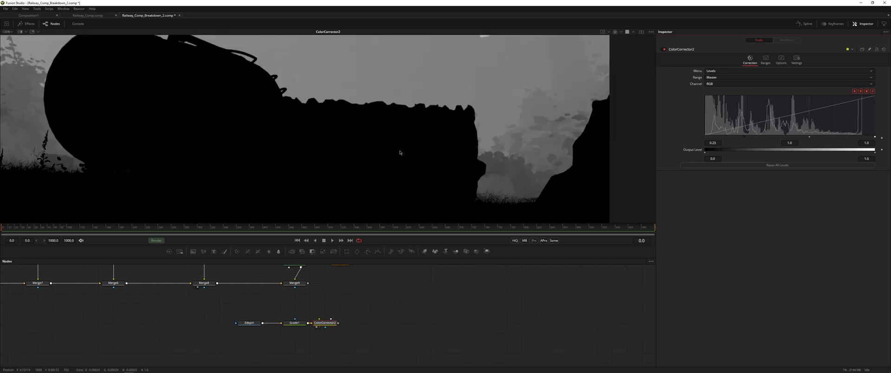
{"action": "left_click_drag", "start_coordinate": [876, 138], "coordinate": [760, 139]}
{"action": "scroll", "coordinate": [414, 127], "scroll_direction": "down", "scroll_amount": 4}
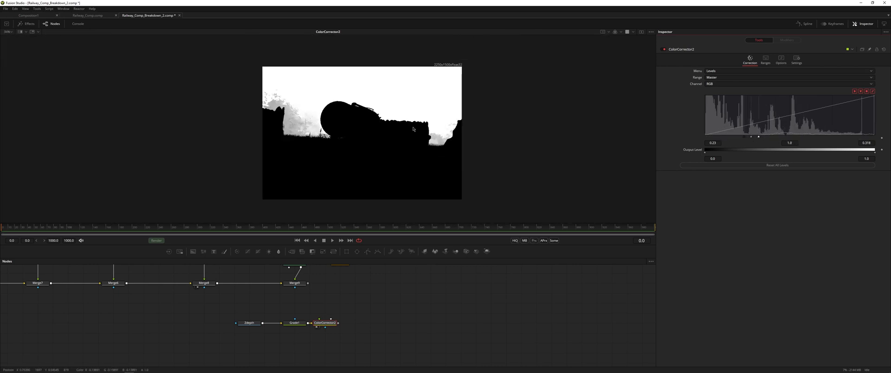
{"action": "left_click_drag", "start_coordinate": [414, 128], "coordinate": [415, 147]}
{"action": "scroll", "coordinate": [415, 134], "scroll_direction": "up", "scroll_amount": 1}
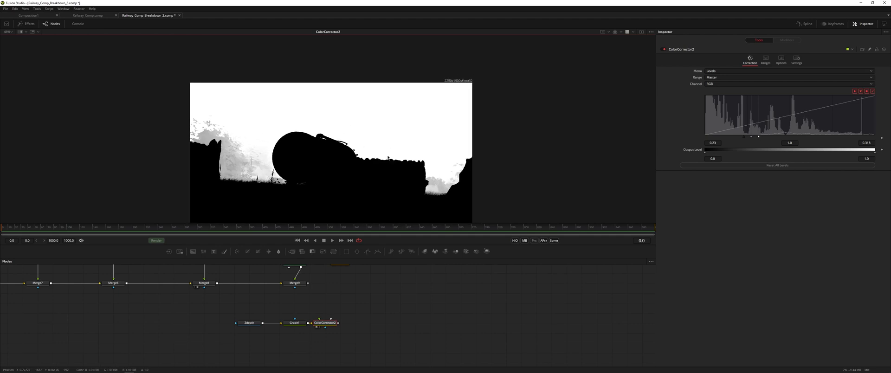
Align the depth nodes below the fog merge, connect the Color Corrector as the merge's mask, and view the merge
{"action": "left_click_drag", "start_coordinate": [233, 308], "coordinate": [296, 287]}
{"action": "left_click_drag", "start_coordinate": [281, 325], "coordinate": [297, 324]}
{"action": "left_click", "coordinate": [292, 284]}
{"action": "key", "text": "1"}
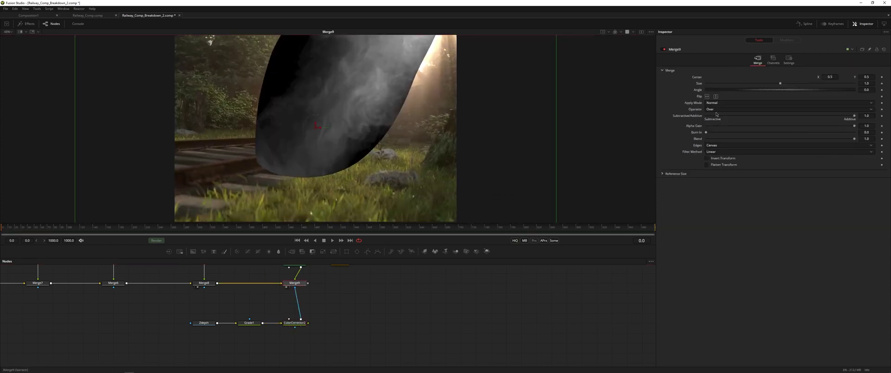
Set the fog merge's mask channel to Luminance and check the fog behind the engine
{"action": "left_click", "coordinate": [788, 62]}
{"action": "left_click", "coordinate": [723, 116]}
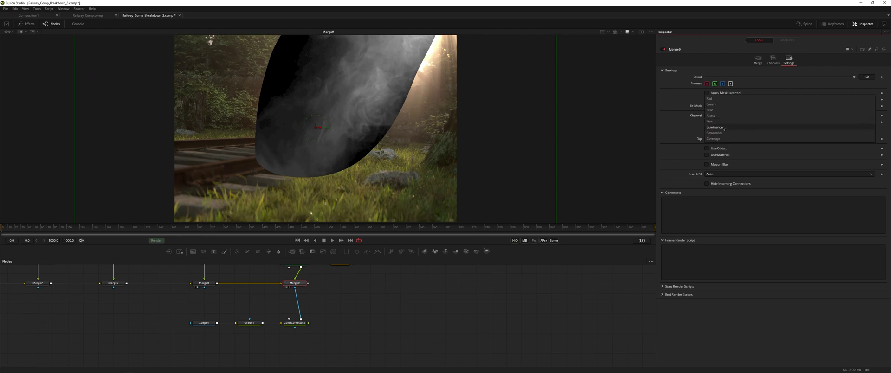
{"action": "left_click", "coordinate": [721, 129]}
{"action": "left_click_drag", "start_coordinate": [376, 91], "coordinate": [376, 123]}
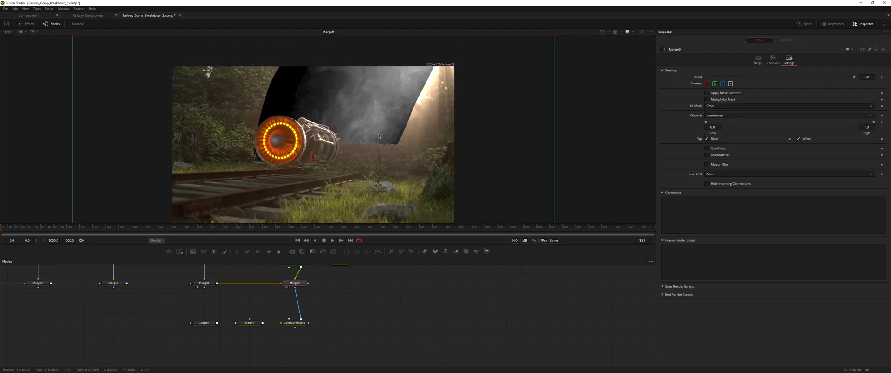
{"action": "scroll", "coordinate": [369, 100], "scroll_direction": "up", "scroll_amount": 2}
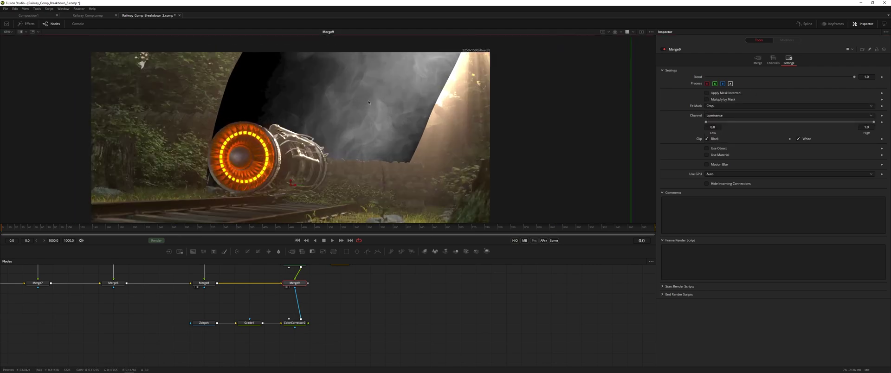
{"action": "scroll", "coordinate": [334, 312], "scroll_direction": "up", "scroll_amount": 2}
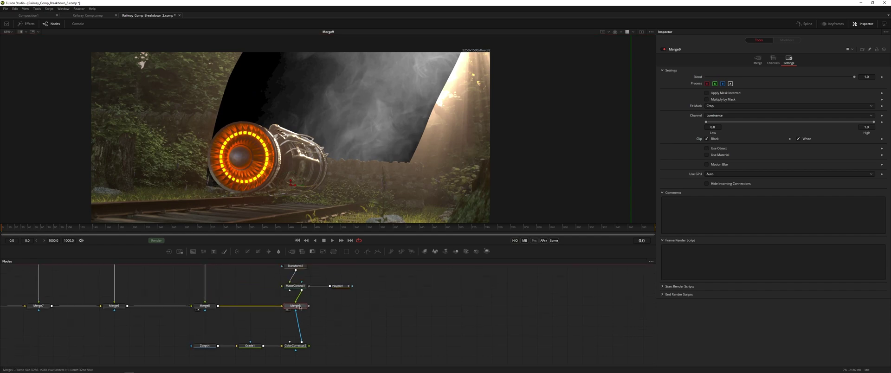
Set the fog merge's Burn In to 1.0 and Alpha Gain to 0.0, and the Polygon mask's soft edge to about 0.0154
{"action": "left_click", "coordinate": [758, 60]}
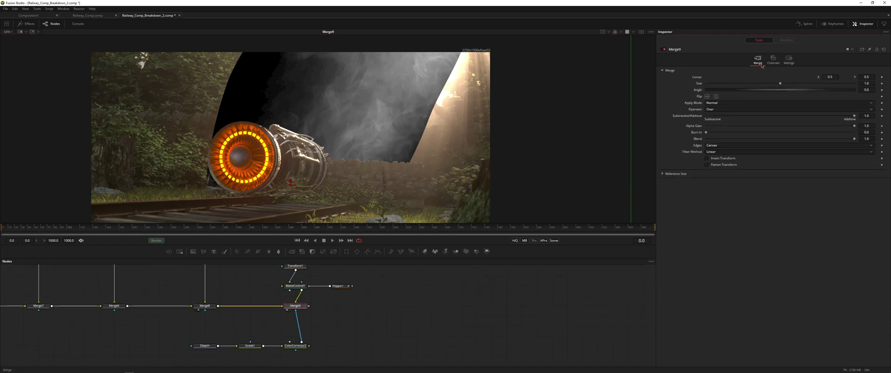
{"action": "mouse_move", "coordinate": [706, 132]}
{"action": "left_mouse_down"}
{"action": "mouse_move", "coordinate": [865, 131]}
{"action": "mouse_move", "coordinate": [614, 129]}
{"action": "left_mouse_up"}
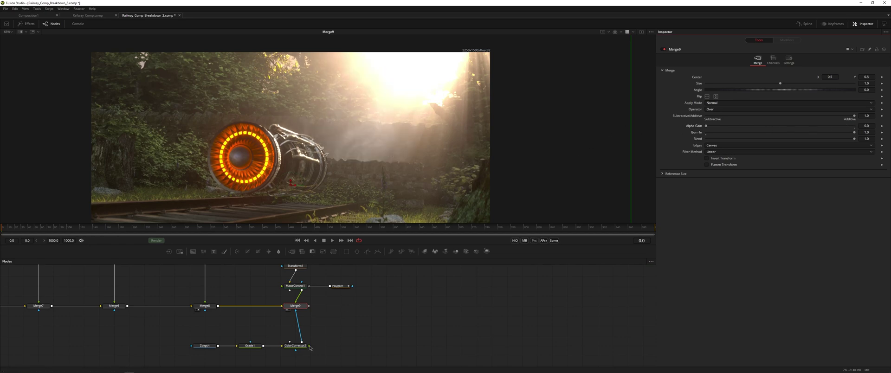
{"action": "left_click", "coordinate": [338, 286]}
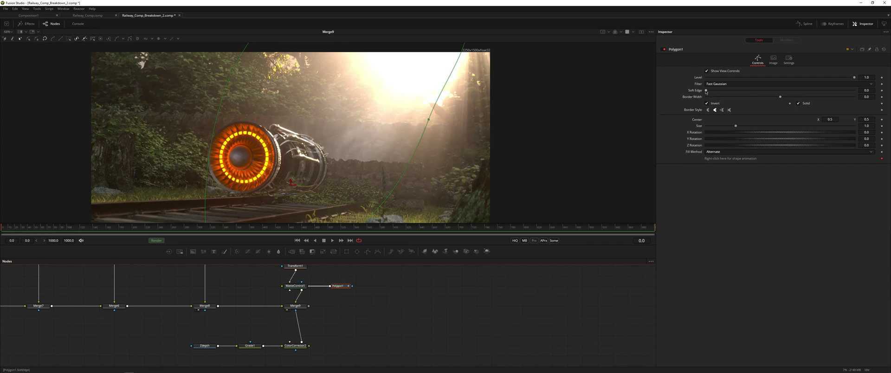
{"action": "left_click_drag", "start_coordinate": [706, 91], "coordinate": [717, 91]}
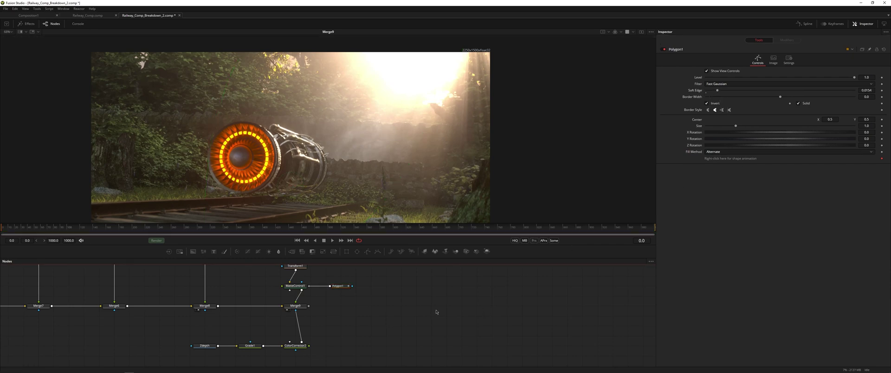
Insert a Color Corrector between the fog's Matte Control and its merge, spaced midway between them
{"action": "left_click_drag", "start_coordinate": [348, 342], "coordinate": [354, 325]}
{"action": "left_click", "coordinate": [301, 329]}
{"action": "left_click_drag", "start_coordinate": [336, 292], "coordinate": [347, 347]}
{"action": "left_click_drag", "start_coordinate": [266, 271], "coordinate": [358, 330]}
{"action": "left_click_drag", "start_coordinate": [313, 302], "coordinate": [313, 274]}
{"action": "left_click", "coordinate": [311, 293]}
{"action": "key", "text": "c"}
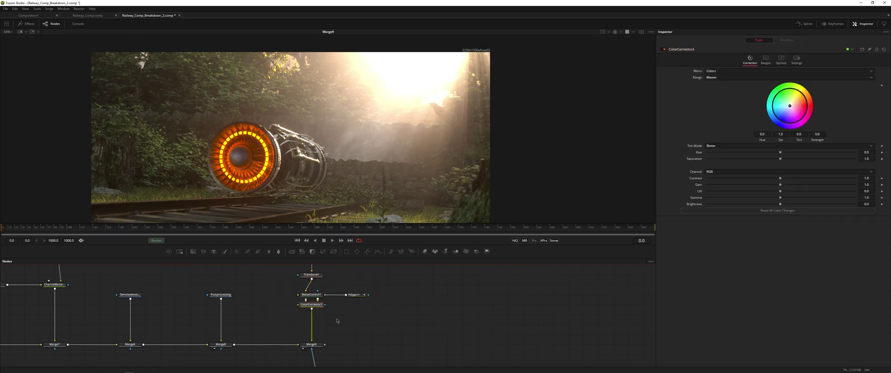
{"action": "left_click_drag", "start_coordinate": [319, 308], "coordinate": [319, 319]}
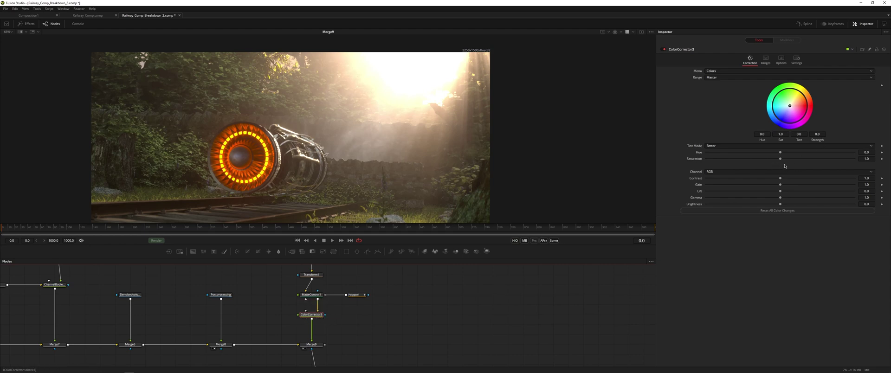
Tint the fog's Color Corrector toward warm orange with a strength of about 0.28
{"action": "left_click_drag", "start_coordinate": [790, 107], "coordinate": [799, 103]}
{"action": "left_click_drag", "start_coordinate": [411, 303], "coordinate": [393, 298]}
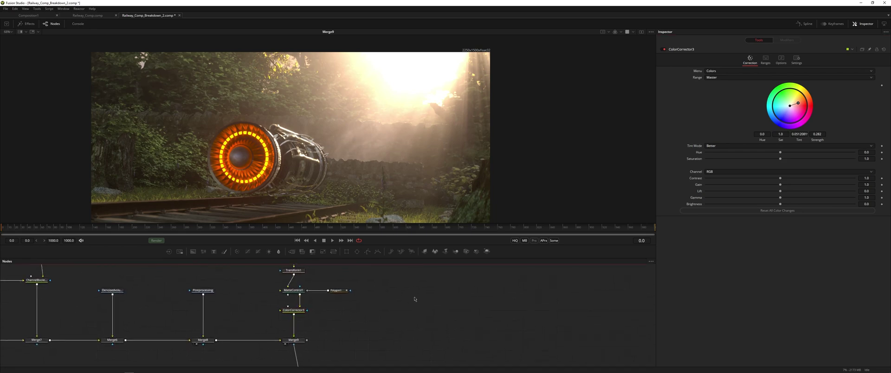
Add a Loader for Moths.mov from the Dust/DustBugs folder of the Video Assets library and preview the clip
{"action": "key", "text": "shift+space"}
{"action": "type", "text": "cc"}
{"action": "key", "text": "BackSpace"}
{"action": "key", "text": "BackSpace"}
{"action": "type", "text": "ld"}
{"action": "key", "text": "Return"}
{"action": "left_click", "coordinate": [529, 122]}
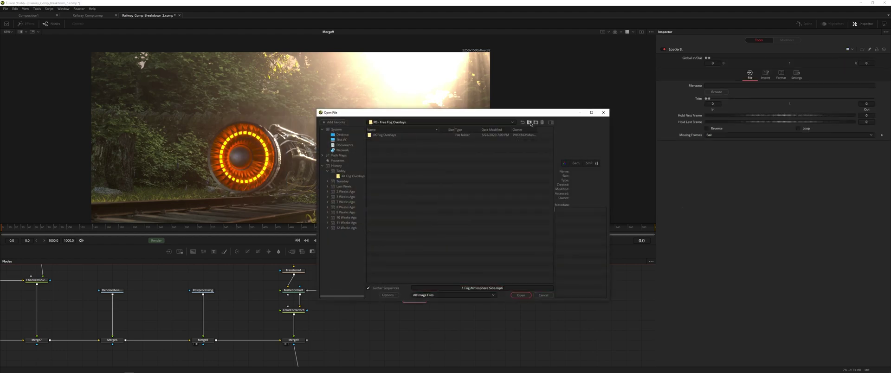
{"action": "left_click", "coordinate": [530, 123]}
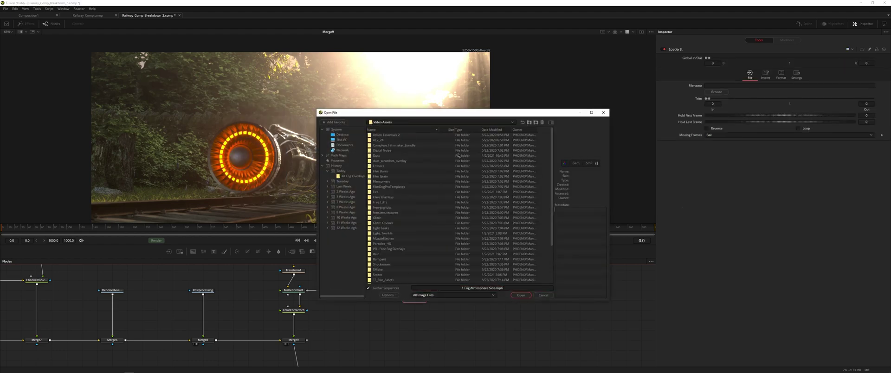
{"action": "double_click", "coordinate": [378, 155]}
{"action": "double_click", "coordinate": [387, 136]}
{"action": "double_click", "coordinate": [387, 136]}
{"action": "left_click", "coordinate": [382, 135]}
{"action": "left_click", "coordinate": [521, 295]}
{"action": "key", "text": "1"}
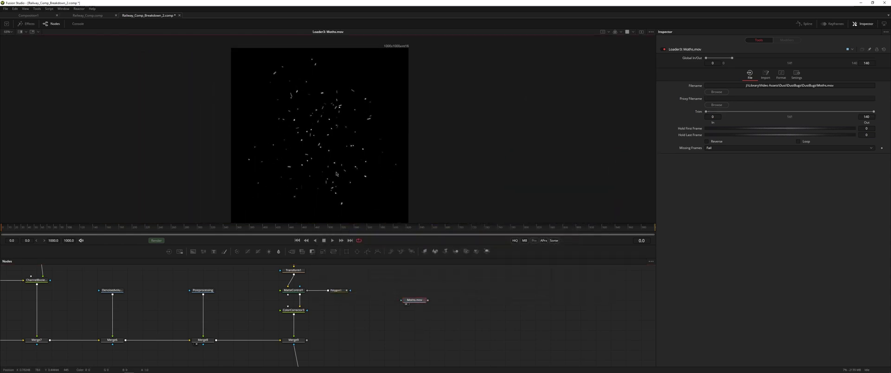
{"action": "key", "text": "space"}
{"action": "left_click", "coordinate": [11, 230]}
Merge the moths clip onto the end of the merge chain, view the merge, and insert a Transform after the clip
{"action": "left_click_drag", "start_coordinate": [400, 310], "coordinate": [250, 359]}
{"action": "key", "text": "1"}
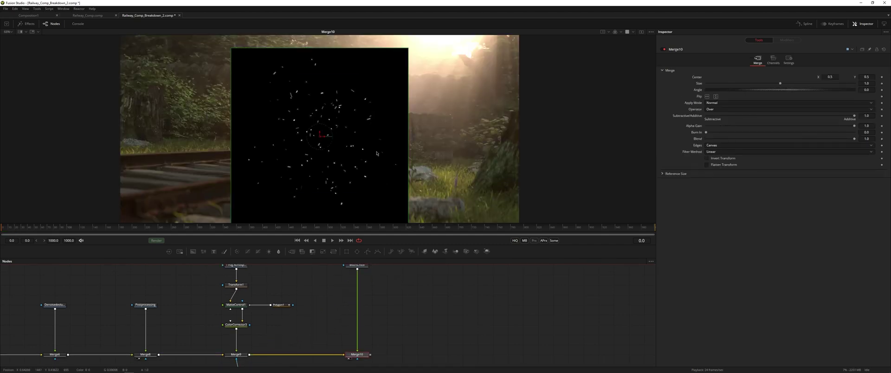
{"action": "scroll", "coordinate": [377, 294], "scroll_direction": "up", "scroll_amount": 2}
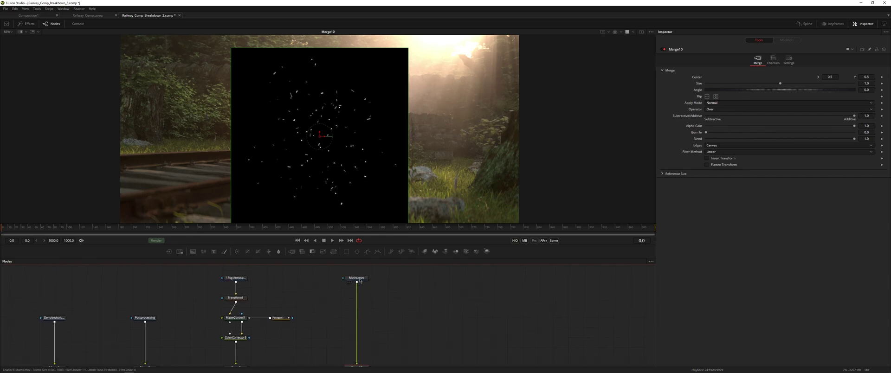
{"action": "left_click", "coordinate": [360, 279]}
{"action": "key", "text": "shift+space"}
{"action": "type", "text": "xf"}
{"action": "key", "text": "Return"}
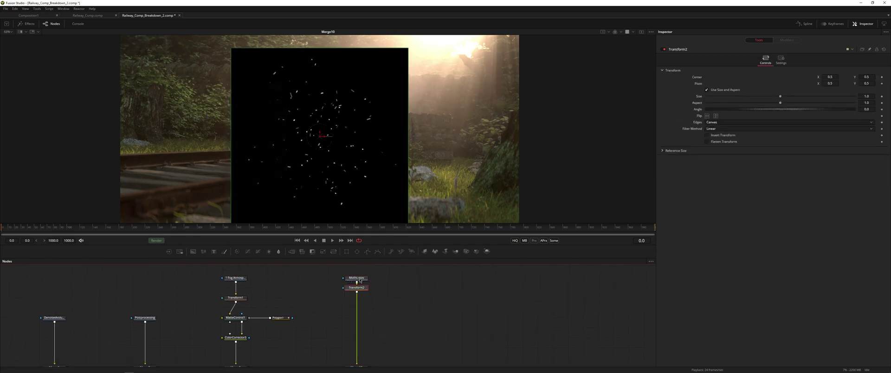
Scale the moths to 0.585, centre them at about 0.90, 0.69 behind the engine, and align their Transform with the fog's
{"action": "left_click_drag", "start_coordinate": [320, 135], "coordinate": [403, 101]}
{"action": "scroll", "coordinate": [417, 173], "scroll_direction": "down", "scroll_amount": 2}
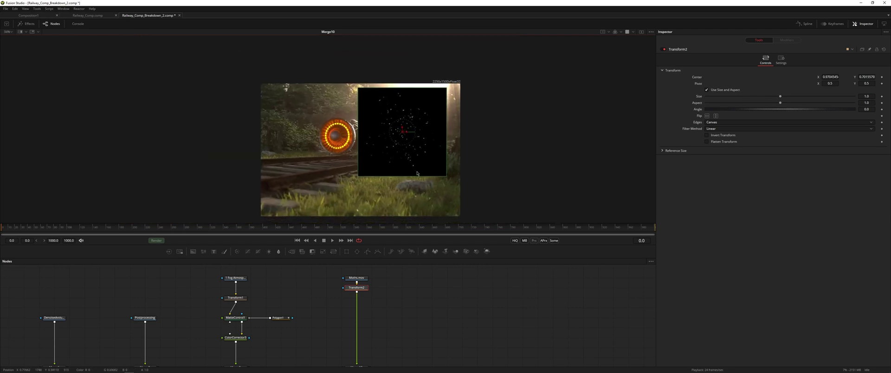
{"action": "left_click_drag", "start_coordinate": [779, 97], "coordinate": [750, 96]}
{"action": "left_click_drag", "start_coordinate": [403, 135], "coordinate": [398, 136]}
{"action": "mouse_move", "coordinate": [362, 295]}
{"action": "left_mouse_down"}
{"action": "mouse_move", "coordinate": [380, 314]}
{"action": "mouse_move", "coordinate": [374, 299]}
{"action": "left_mouse_up"}
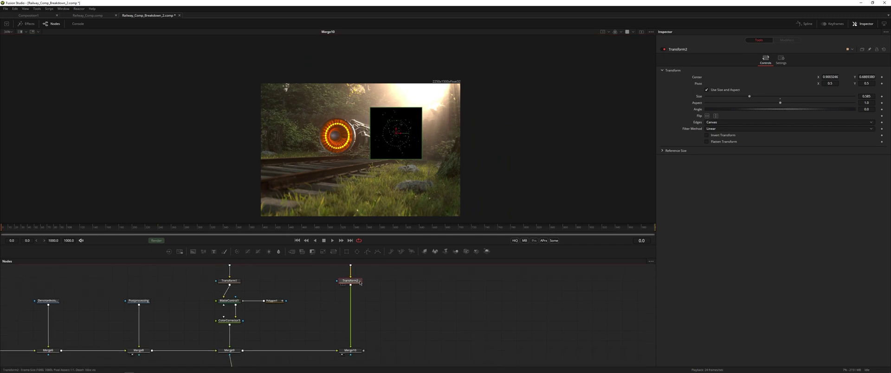
Duplicate the fog's depth, Grade and Color Corrector nodes, stack the copies below the moths merge and connect them as its mask
{"action": "scroll", "coordinate": [358, 288], "scroll_direction": "down", "scroll_amount": 4}
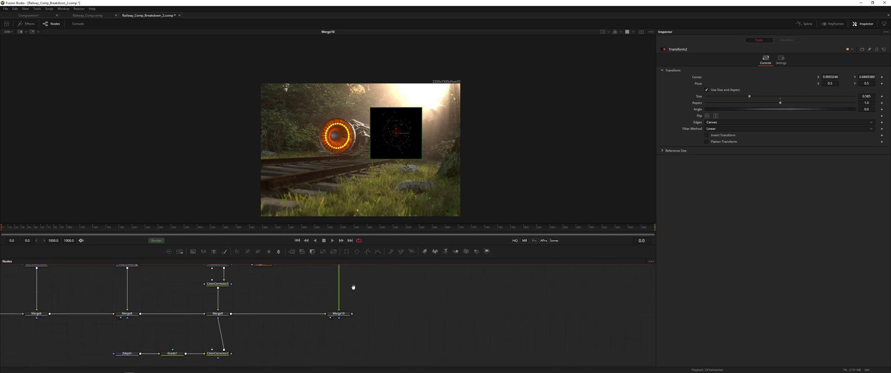
{"action": "scroll", "coordinate": [353, 290], "scroll_direction": "down", "scroll_amount": 2}
{"action": "left_click_drag", "start_coordinate": [100, 314], "coordinate": [226, 341]}
{"action": "key", "text": "ctrl+c"}
{"action": "key", "text": "ctrl+v"}
{"action": "left_click_drag", "start_coordinate": [404, 344], "coordinate": [342, 288]}
{"action": "left_click_drag", "start_coordinate": [294, 337], "coordinate": [339, 356]}
{"action": "left_click_drag", "start_coordinate": [250, 337], "coordinate": [342, 367]}
{"action": "left_click_drag", "start_coordinate": [386, 330], "coordinate": [379, 302]}
{"action": "left_click_drag", "start_coordinate": [364, 292], "coordinate": [316, 349]}
{"action": "left_click_drag", "start_coordinate": [334, 312], "coordinate": [334, 282]}
{"action": "left_click_drag", "start_coordinate": [348, 292], "coordinate": [385, 309]}
Rearrange the fog's original Color Corrector, Grade and depth nodes into a vertical stack below the fog merge
{"action": "left_click_drag", "start_coordinate": [201, 315], "coordinate": [247, 335]}
{"action": "left_click_drag", "start_coordinate": [154, 316], "coordinate": [245, 355]}
{"action": "left_click_drag", "start_coordinate": [217, 310], "coordinate": [276, 369]}
{"action": "left_click_drag", "start_coordinate": [258, 352], "coordinate": [258, 332]}
{"action": "left_click_drag", "start_coordinate": [414, 288], "coordinate": [313, 288]}
{"action": "scroll", "coordinate": [374, 186], "scroll_direction": "up", "scroll_amount": 1}
Set the moths merge's mask channel to Luminance
{"action": "left_click", "coordinate": [291, 315]}
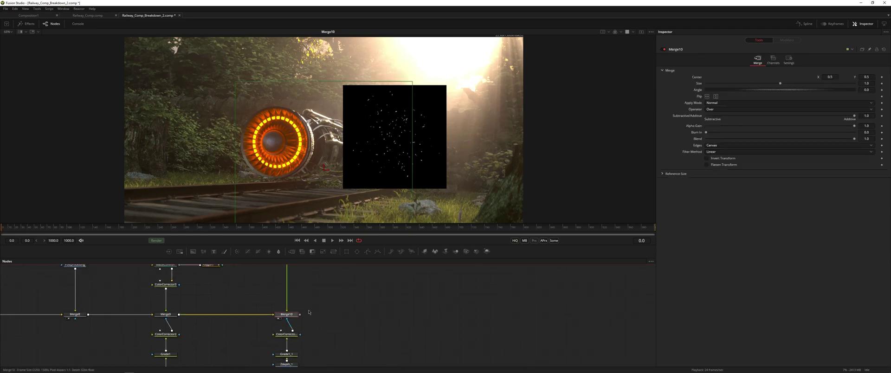
{"action": "left_click", "coordinate": [774, 60]}
{"action": "left_click", "coordinate": [789, 59]}
{"action": "left_click", "coordinate": [721, 115]}
{"action": "left_click", "coordinate": [715, 127]}
{"action": "left_click", "coordinate": [352, 338]}
Set the moths merge's Burn In to 1.0
{"action": "left_click", "coordinate": [758, 60]}
{"action": "left_click_drag", "start_coordinate": [394, 310], "coordinate": [417, 340]}
{"action": "left_click", "coordinate": [310, 344]}
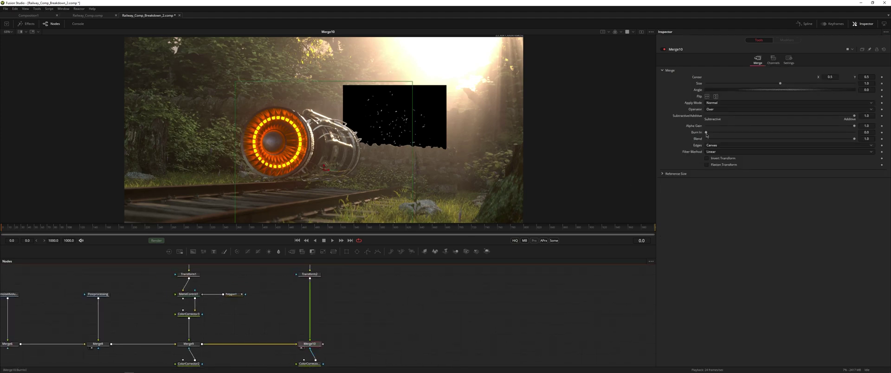
{"action": "left_click_drag", "start_coordinate": [706, 132], "coordinate": [854, 132]}
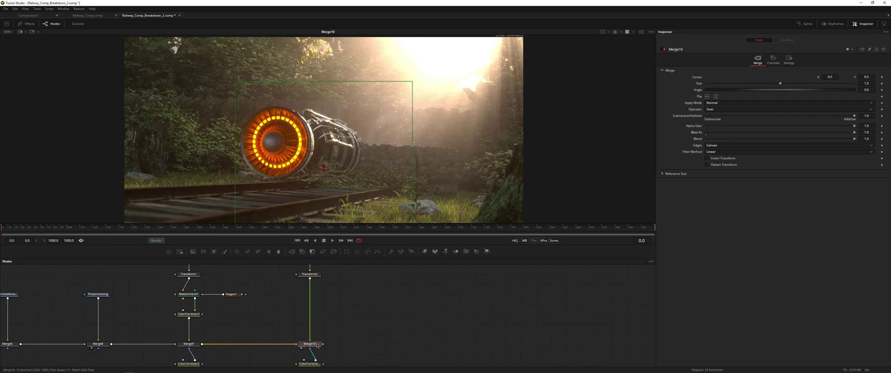
Insert a Color Corrector after the moths' Transform, space it above the merge, and give it a slight colour tint
{"action": "scroll", "coordinate": [306, 320], "scroll_direction": "up", "scroll_amount": 1}
{"action": "left_click", "coordinate": [318, 291]}
{"action": "key", "text": "c"}
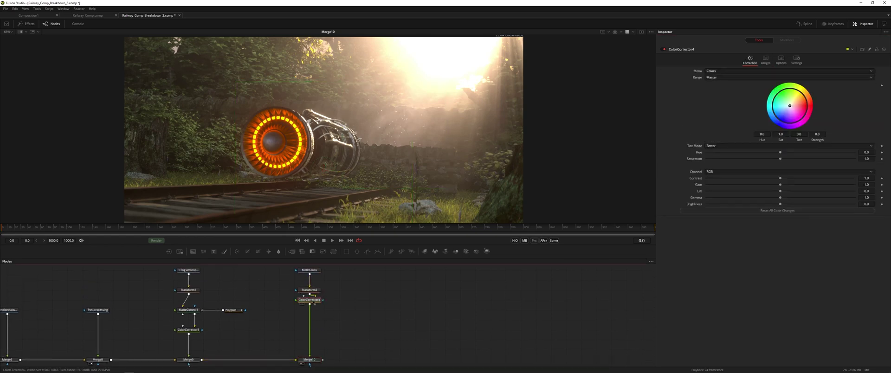
{"action": "left_click_drag", "start_coordinate": [318, 301], "coordinate": [317, 330]}
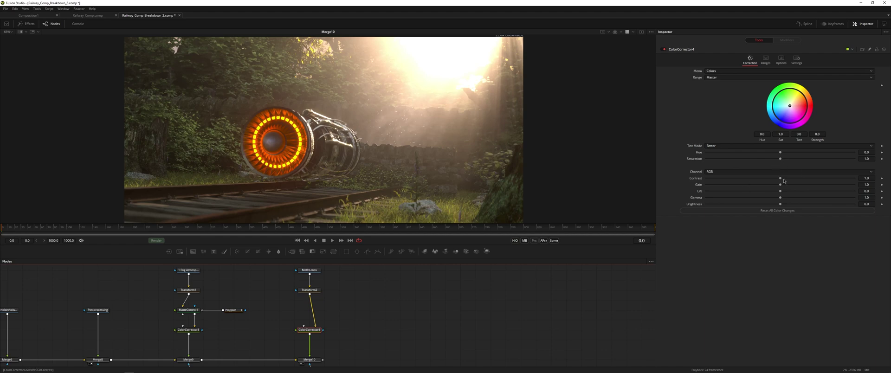
{"action": "left_click_drag", "start_coordinate": [789, 107], "coordinate": [792, 108]}
Insert a Blur between the moths' Color Corrector and merge, set its size to 3.2 and fine-tune it
{"action": "left_click_drag", "start_coordinate": [360, 325], "coordinate": [329, 335]}
{"action": "key", "text": "b"}
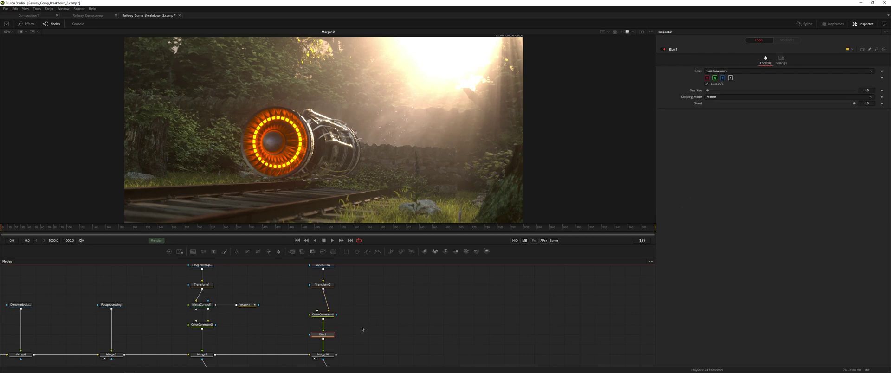
{"action": "double_click", "coordinate": [865, 91]}
{"action": "type", "text": "3.2"}
{"action": "key", "text": "Return"}
{"action": "left_click_drag", "start_coordinate": [870, 91], "coordinate": [861, 91]}
Switch the moths merge off and on again to compare the composite with and without the moths
{"action": "left_click", "coordinate": [363, 321]}
{"action": "left_click", "coordinate": [249, 321]}
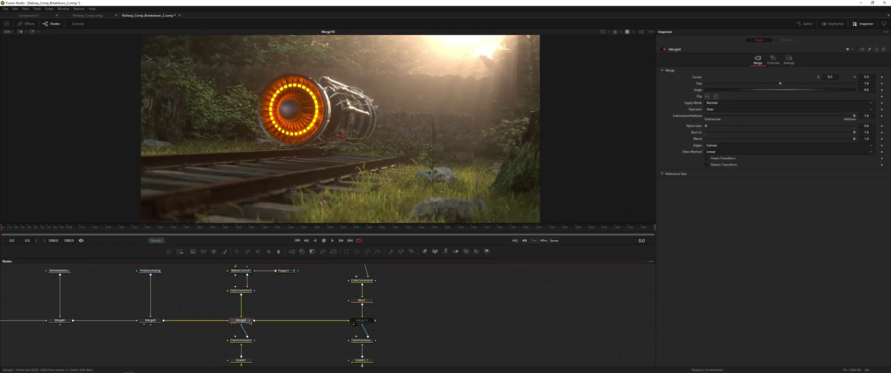
{"action": "left_click", "coordinate": [366, 321]}
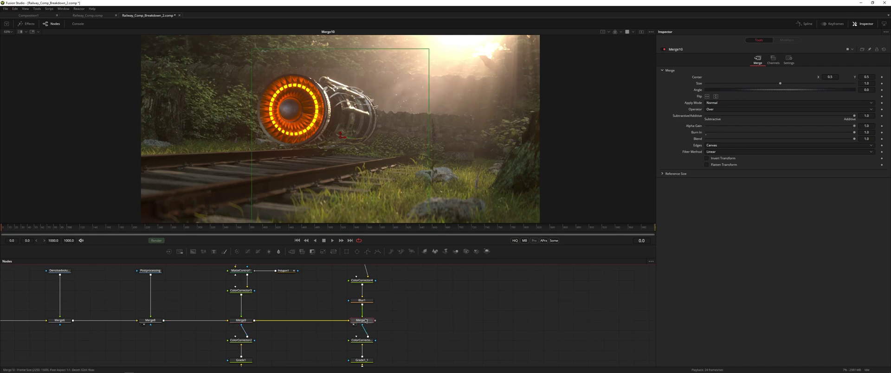
Review the complete node tree and the overall railway composite in the viewer
{"action": "scroll", "coordinate": [355, 301], "scroll_direction": "down", "scroll_amount": 6}
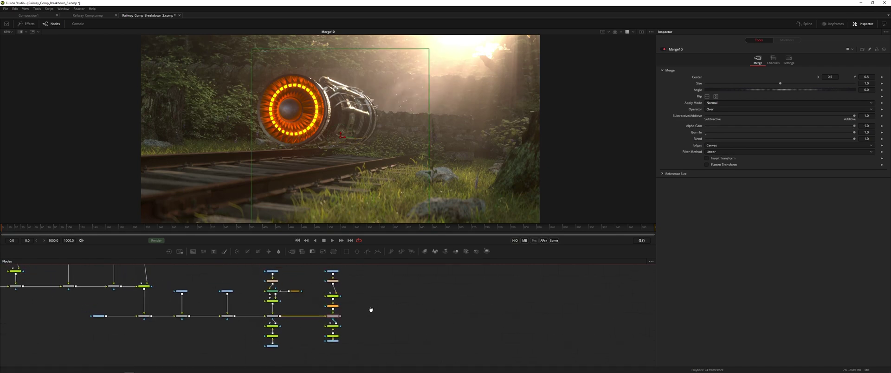
{"action": "left_click_drag", "start_coordinate": [372, 312], "coordinate": [348, 323]}
{"action": "left_click", "coordinate": [478, 311]}
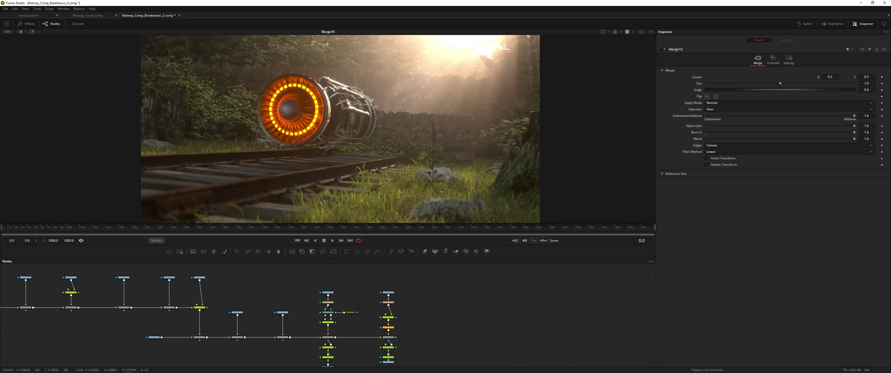
{"action": "scroll", "coordinate": [311, 117], "scroll_direction": "down", "scroll_amount": 2}
{"action": "left_click_drag", "start_coordinate": [317, 120], "coordinate": [343, 138]}
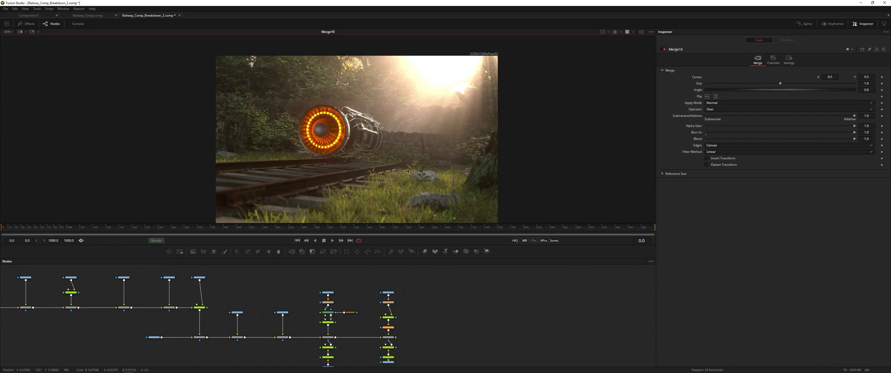
{"action": "left_click_drag", "start_coordinate": [464, 120], "coordinate": [479, 131]}
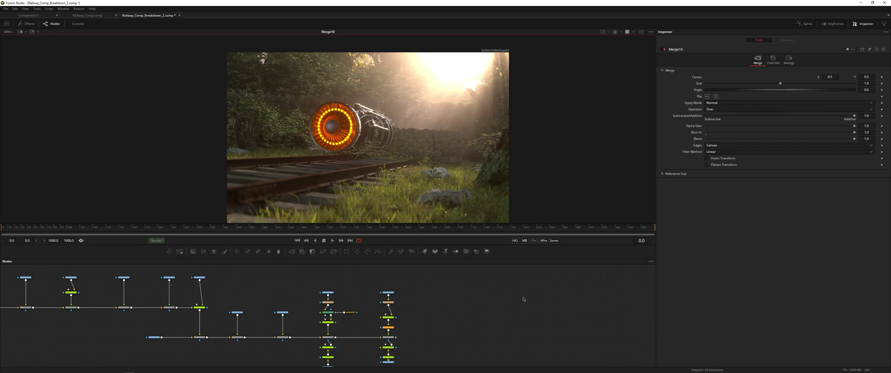
{"action": "left_click_drag", "start_coordinate": [455, 288], "coordinate": [525, 283]}
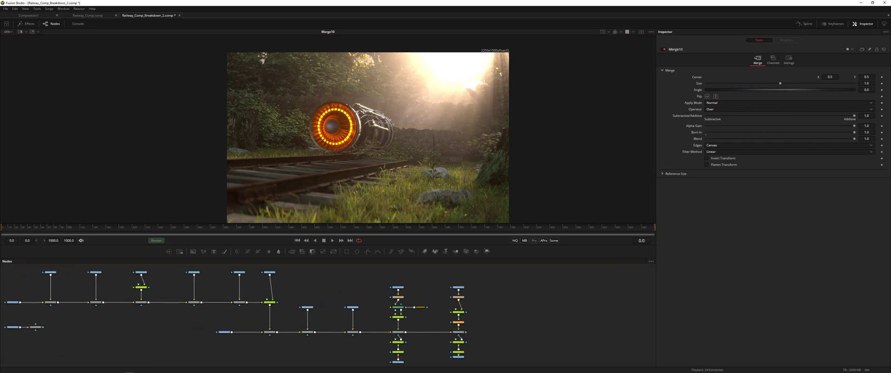